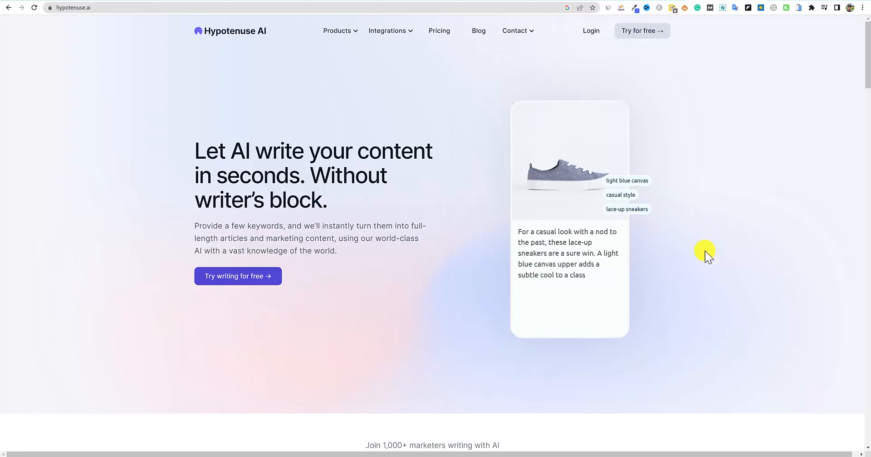
Open the Hypotenuse AI pricing page and switch the plan prices to monthly billing.
{"action": "scroll", "coordinate": [682, 247], "scroll_direction": "down", "scroll_amount": 1}
{"action": "scroll", "coordinate": [683, 248], "scroll_direction": "up", "scroll_amount": 1}
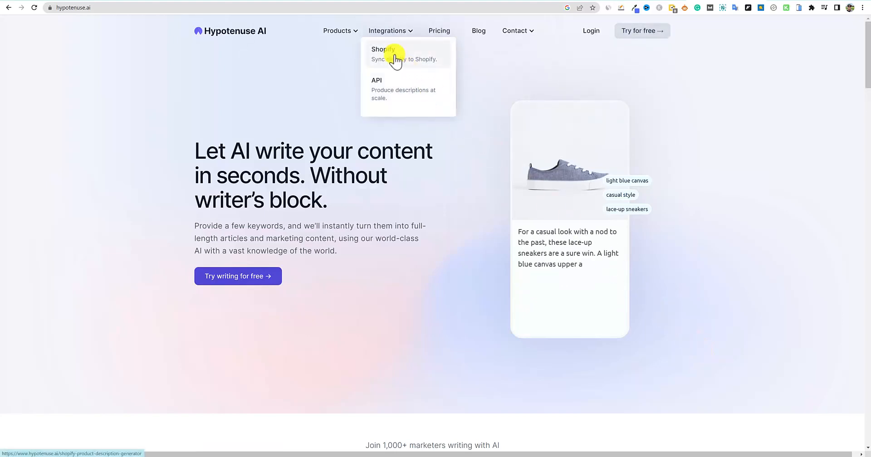
{"action": "mouse_move", "coordinate": [353, 34]}
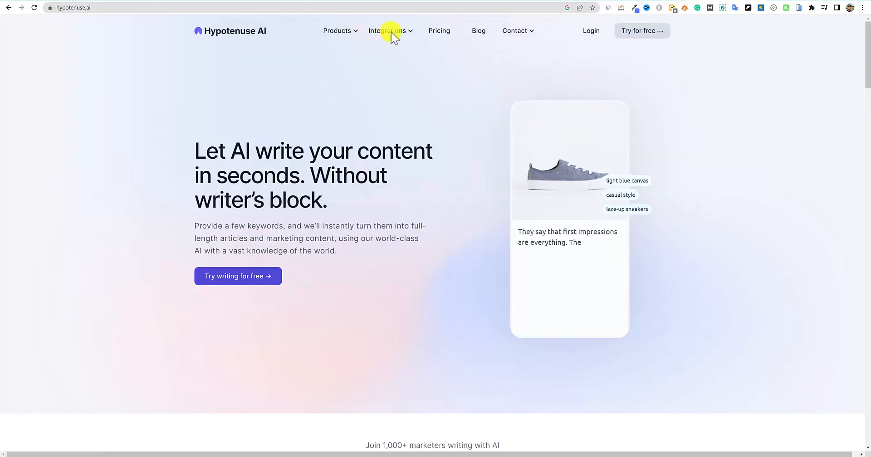
{"action": "left_click", "coordinate": [438, 32]}
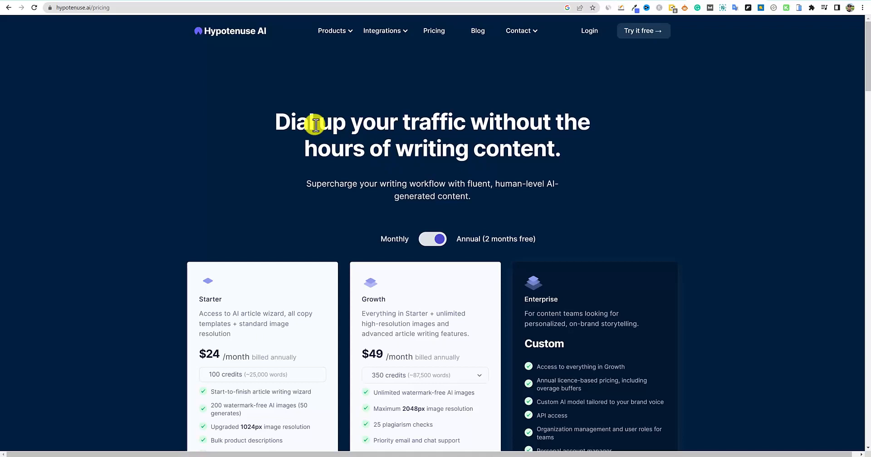
{"action": "scroll", "coordinate": [315, 125], "scroll_direction": "down", "scroll_amount": 3}
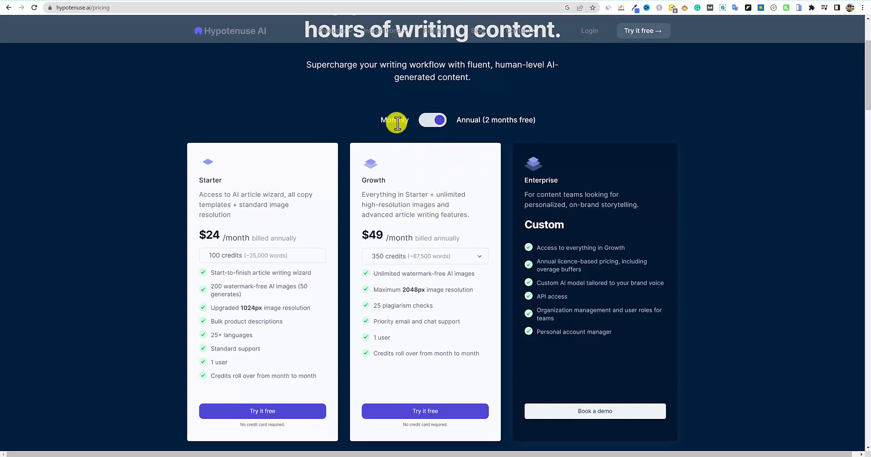
{"action": "left_click", "coordinate": [425, 120]}
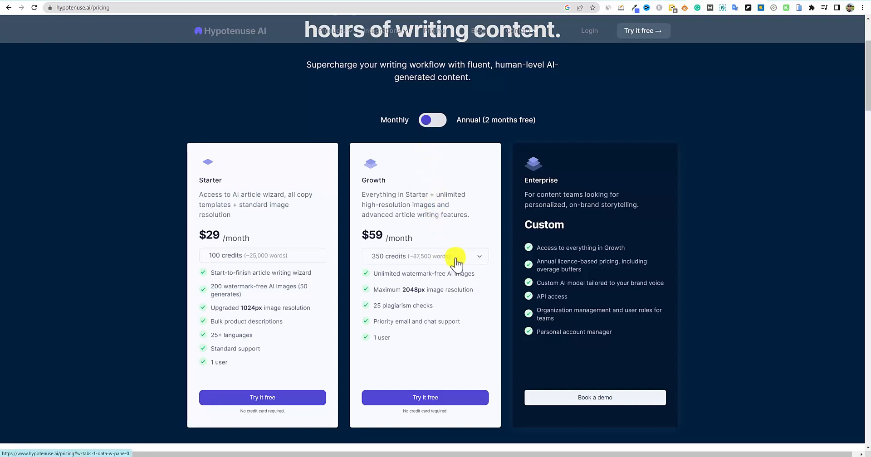
Choose the 700-credit option for the Growth plan.
{"action": "left_click", "coordinate": [476, 258]}
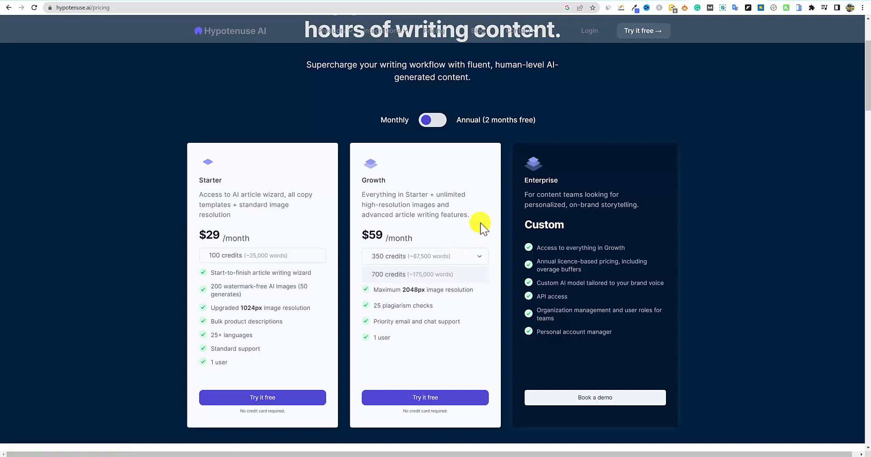
{"action": "left_click", "coordinate": [479, 257]}
{"action": "left_click", "coordinate": [478, 258]}
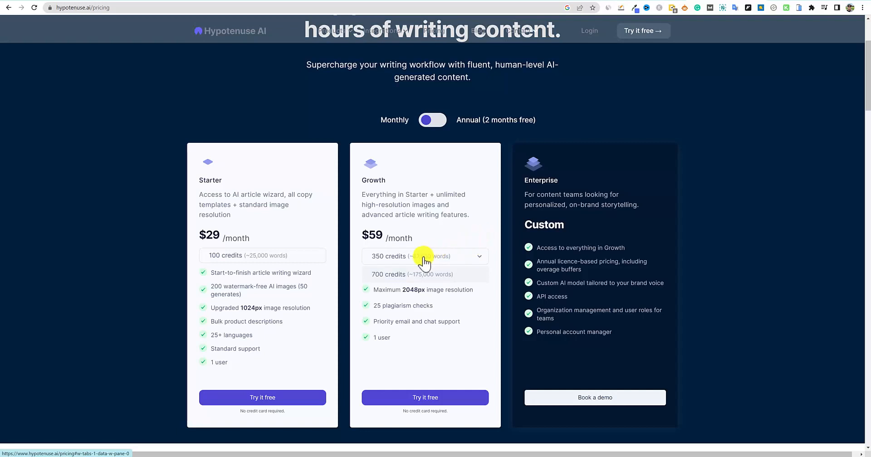
{"action": "left_click", "coordinate": [481, 257]}
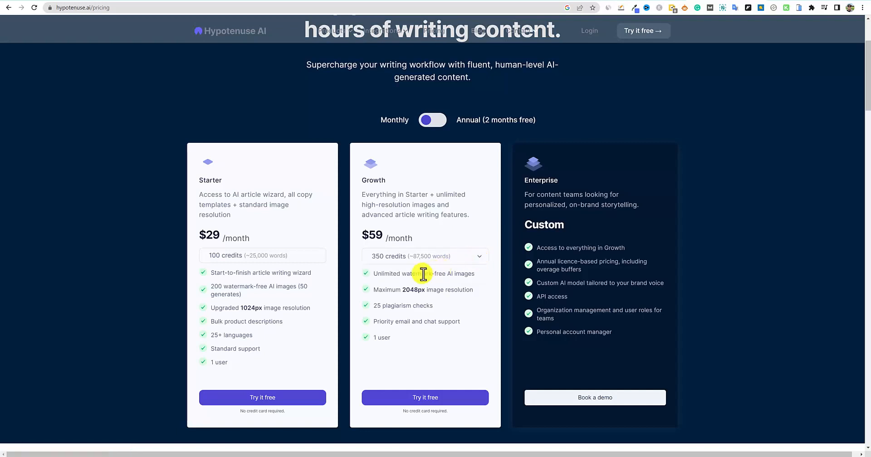
{"action": "left_click", "coordinate": [478, 262]}
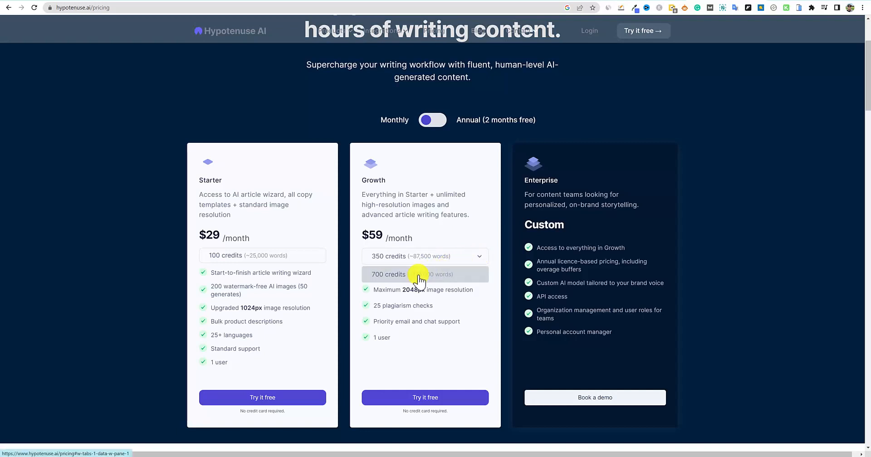
{"action": "left_click", "coordinate": [418, 276]}
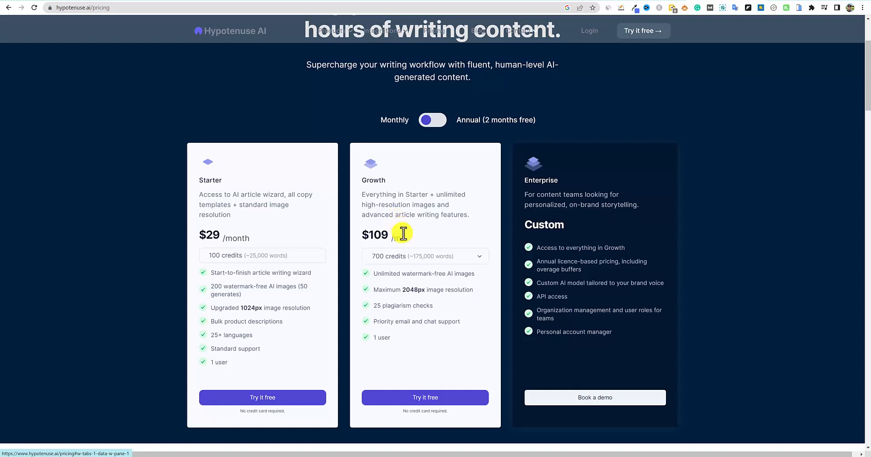
Examine the Compare Plans table and the credit allowance of the Starter plan.
{"action": "scroll", "coordinate": [416, 261], "scroll_direction": "down", "scroll_amount": 1}
{"action": "scroll", "coordinate": [415, 261], "scroll_direction": "up", "scroll_amount": 3}
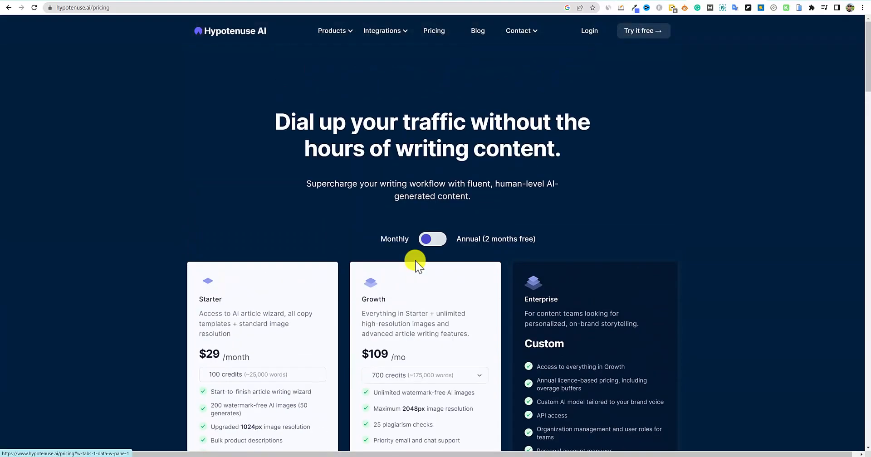
{"action": "scroll", "coordinate": [416, 262], "scroll_direction": "down", "scroll_amount": 8}
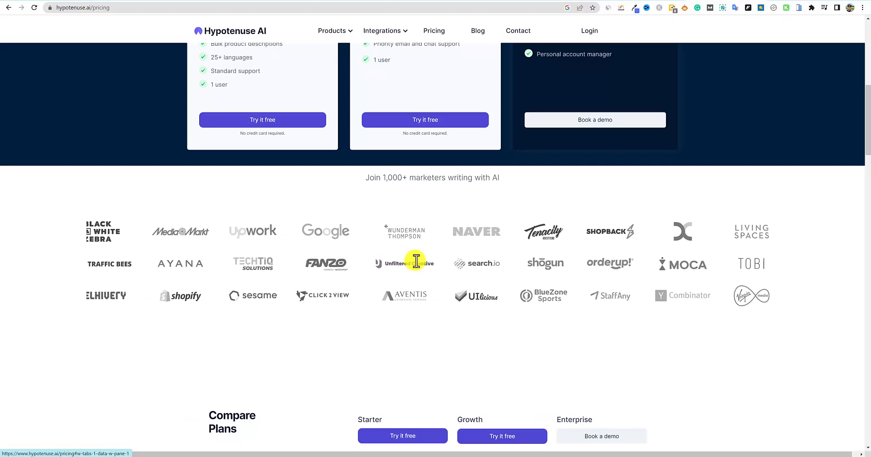
{"action": "scroll", "coordinate": [416, 262], "scroll_direction": "down", "scroll_amount": 4}
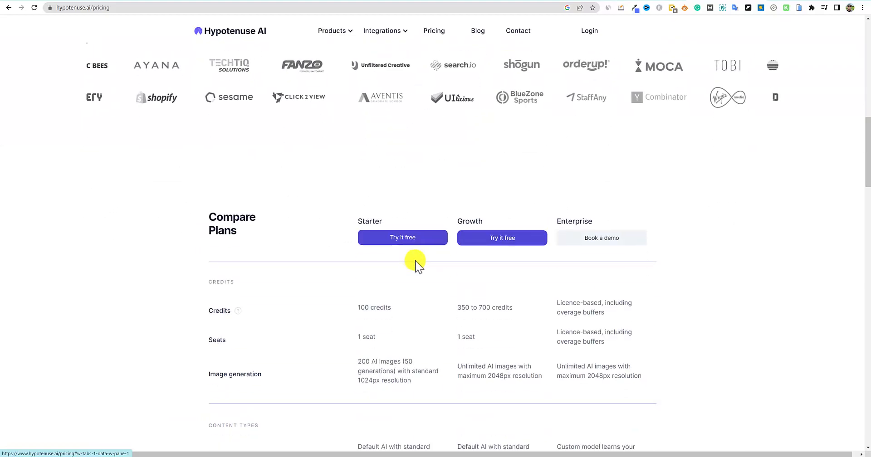
{"action": "scroll", "coordinate": [416, 262], "scroll_direction": "down", "scroll_amount": 4}
{"action": "scroll", "coordinate": [621, 230], "scroll_direction": "up", "scroll_amount": 3}
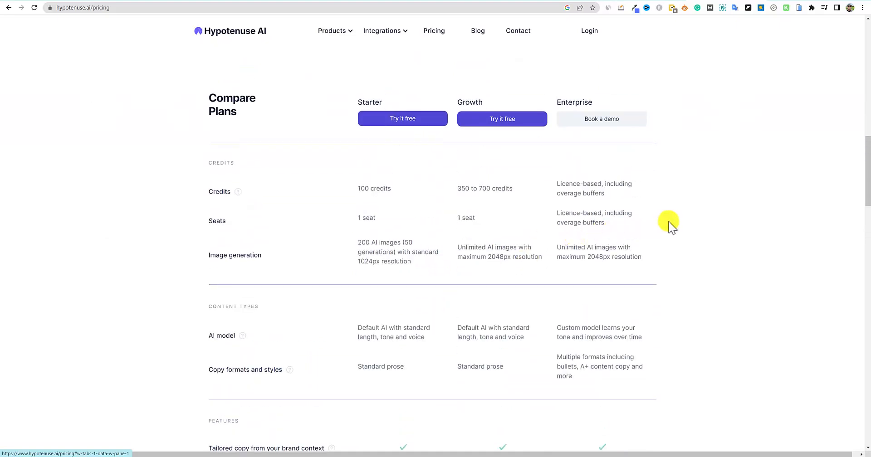
{"action": "scroll", "coordinate": [669, 226], "scroll_direction": "up", "scroll_amount": 9}
{"action": "scroll", "coordinate": [669, 225], "scroll_direction": "up", "scroll_amount": 4}
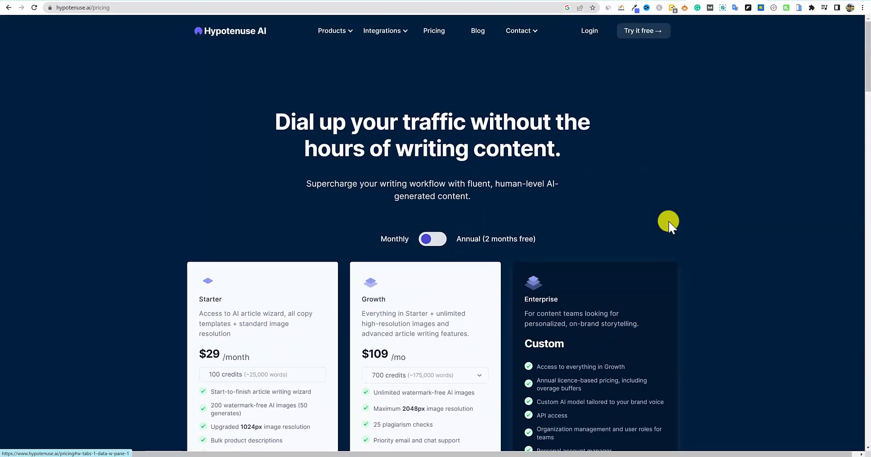
{"action": "scroll", "coordinate": [668, 223], "scroll_direction": "down", "scroll_amount": 2}
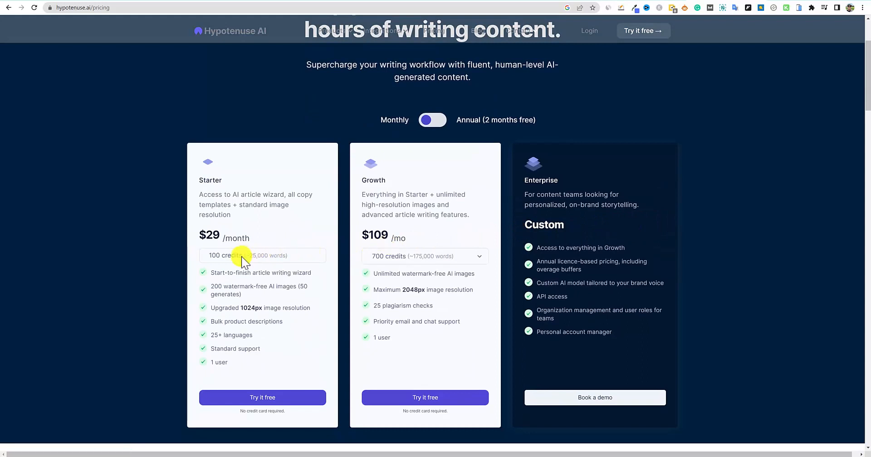
{"action": "left_click_drag", "start_coordinate": [307, 254], "coordinate": [189, 257]}
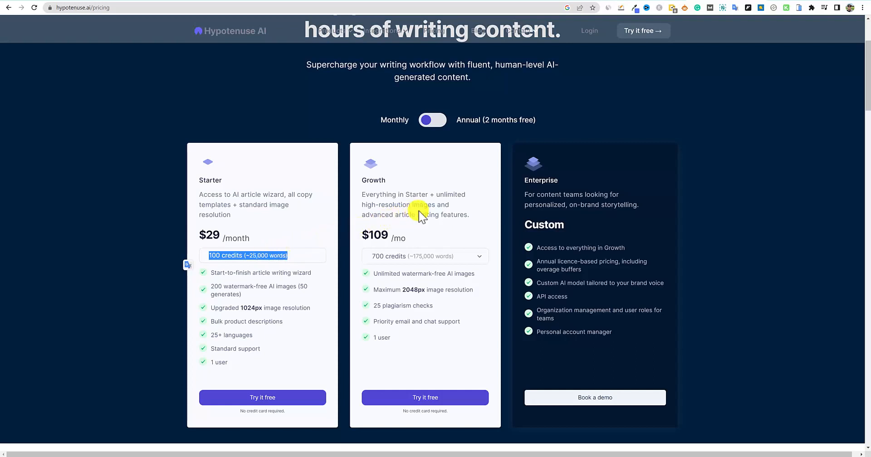
{"action": "scroll", "coordinate": [418, 211], "scroll_direction": "up", "scroll_amount": 3}
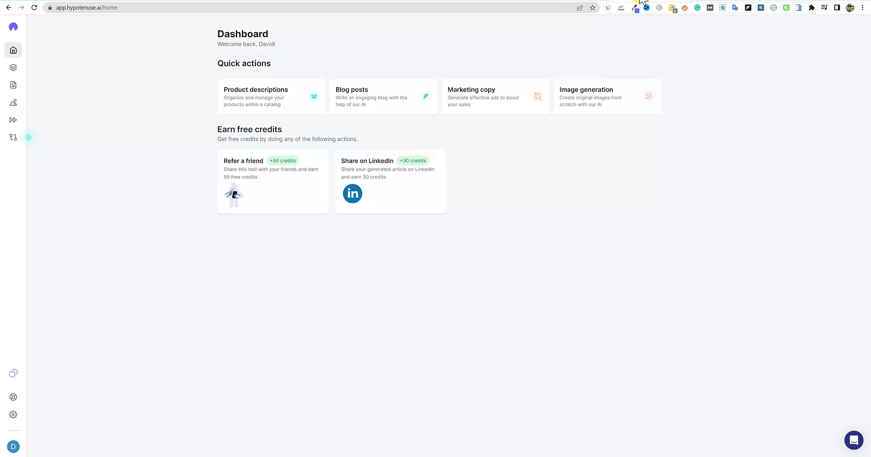
Open the support chat from the app dashboard and close it again.
{"action": "mouse_move", "coordinate": [13, 67]}
{"action": "left_click", "coordinate": [853, 439]}
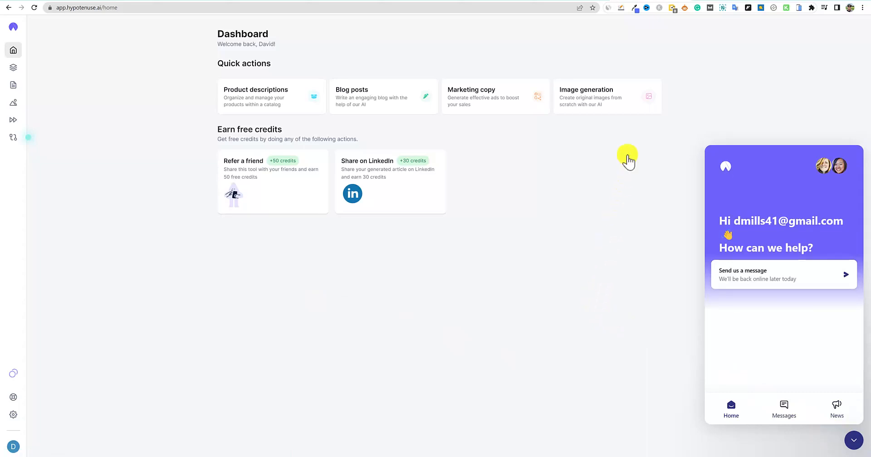
{"action": "left_click", "coordinate": [853, 440]}
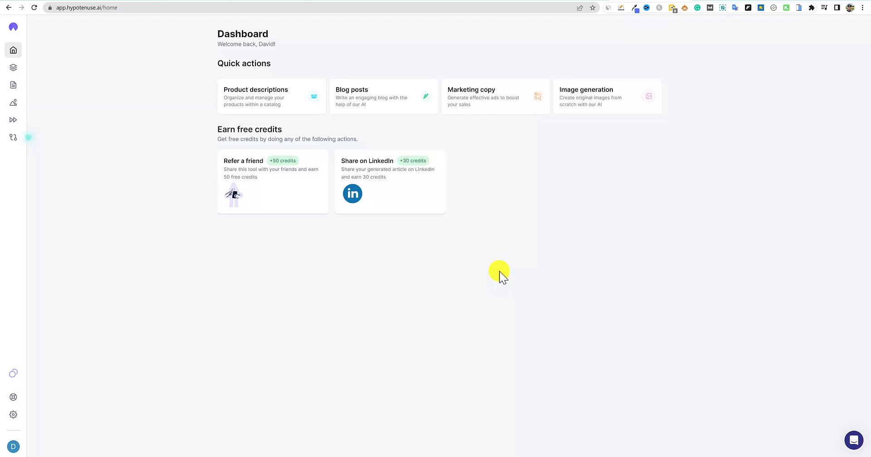
Create a product description catalog named "test" and choose to add a single product to it.
{"action": "left_click", "coordinate": [268, 97]}
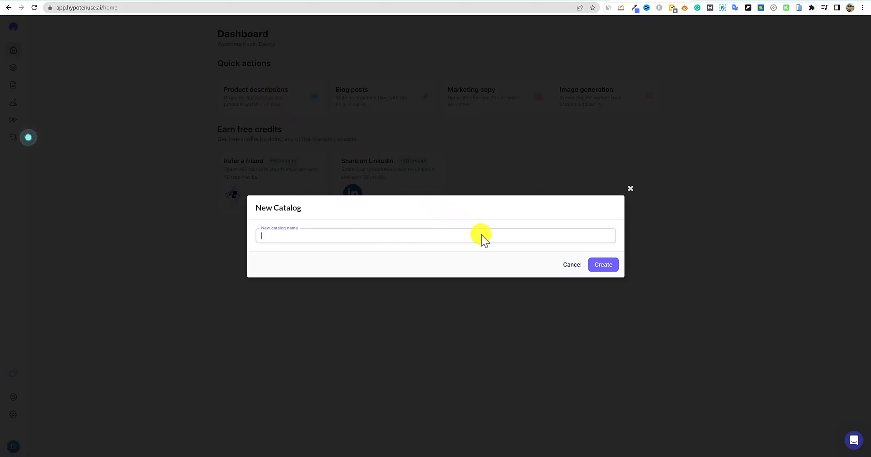
{"action": "type", "text": "test"}
{"action": "left_click", "coordinate": [607, 268]}
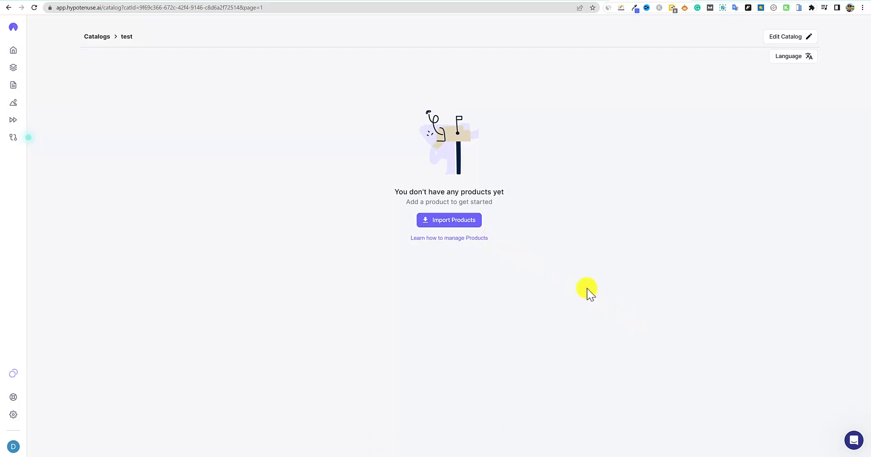
{"action": "left_click", "coordinate": [448, 220]}
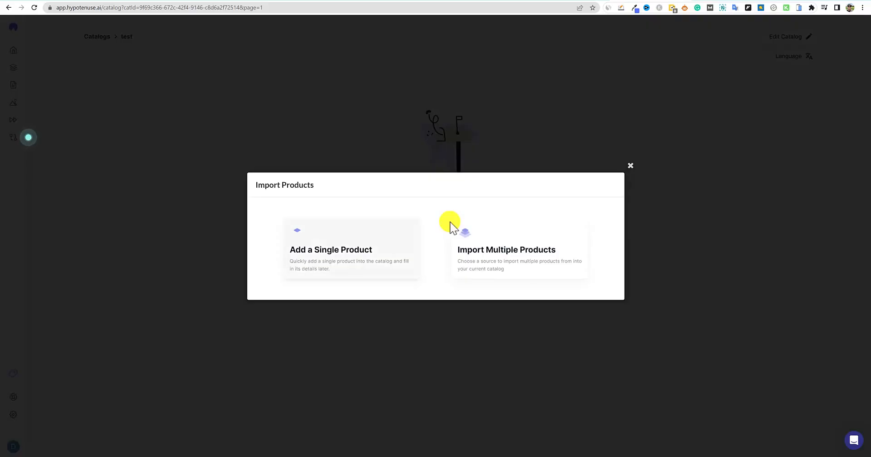
{"action": "left_click", "coordinate": [356, 240]}
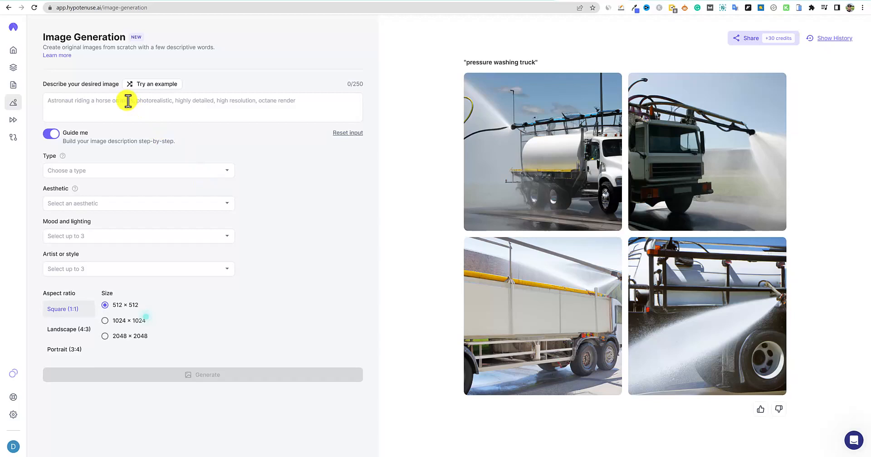
Describe the desired image as "Astronaut riding a horse on the moon" in Image Generation.
{"action": "left_click", "coordinate": [54, 111]}
{"action": "type", "text": "As"}
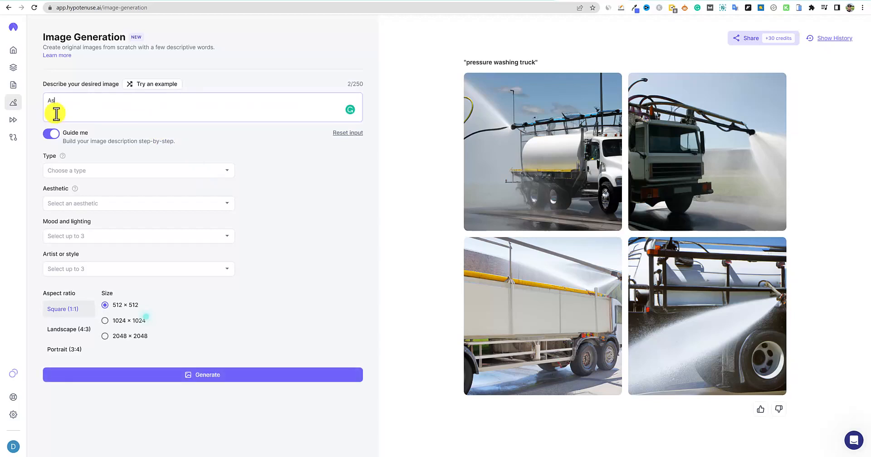
{"action": "type", "text": "tronaut "}
{"action": "type", "text": "riding a ho"}
{"action": "type", "text": "urse"}
{"action": "key", "text": "BackSpace"}
{"action": "key", "text": "BackSpace"}
{"action": "key", "text": "BackSpace"}
{"action": "key", "text": "BackSpace"}
{"action": "key", "text": "BackSpace"}
{"action": "type", "text": "onaut riding a horse on the moo"}
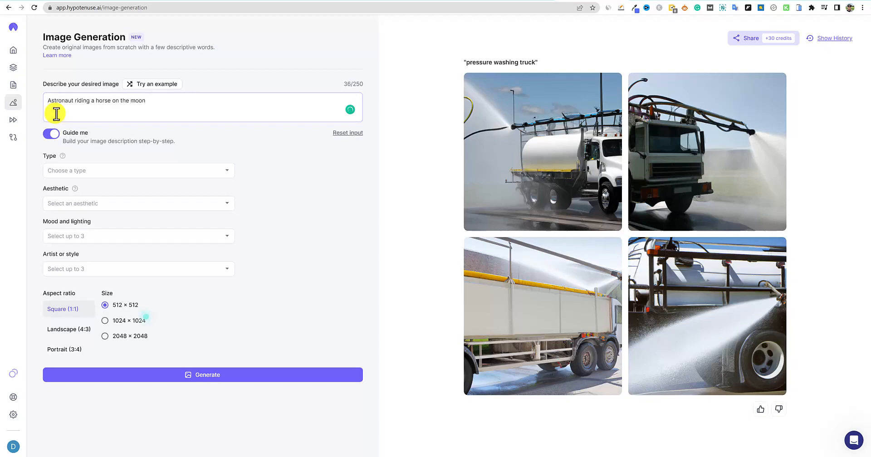
{"action": "type", "text": "n"}
Generate the images with type artwork, aesthetic magical, mood elegant and style unreal engine.
{"action": "left_click", "coordinate": [92, 173]}
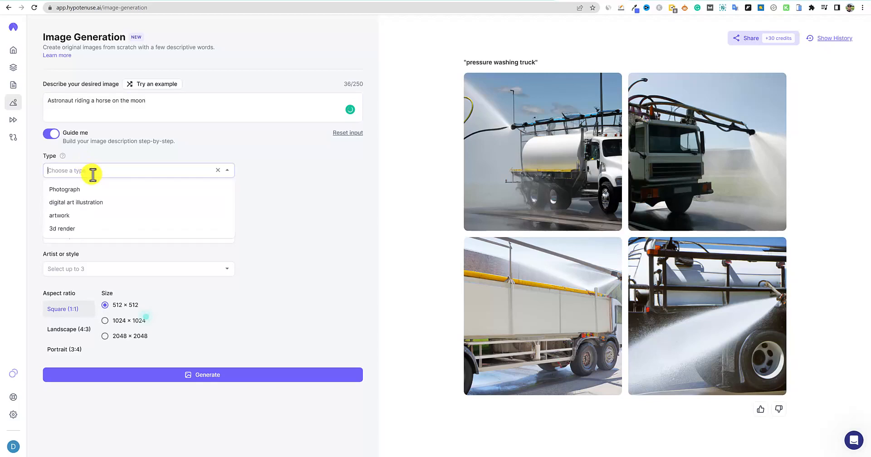
{"action": "left_click", "coordinate": [71, 218]}
{"action": "left_click", "coordinate": [158, 237]}
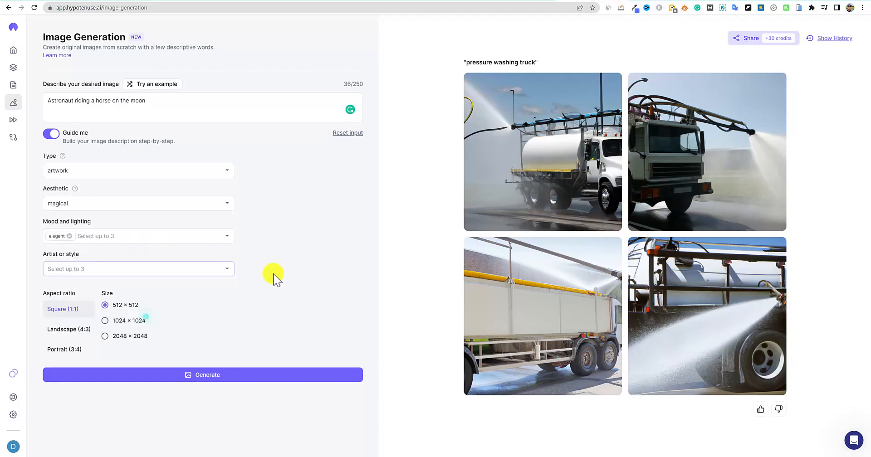
{"action": "left_click", "coordinate": [124, 274]}
{"action": "left_click", "coordinate": [92, 236]}
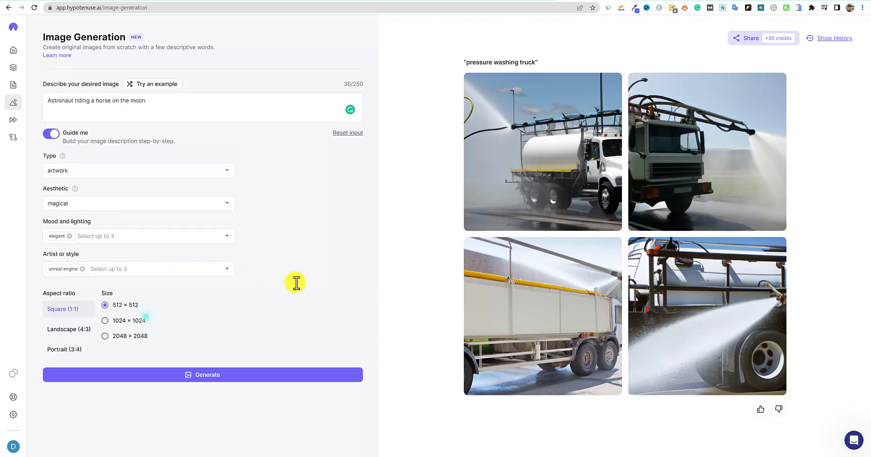
{"action": "left_click", "coordinate": [204, 376]}
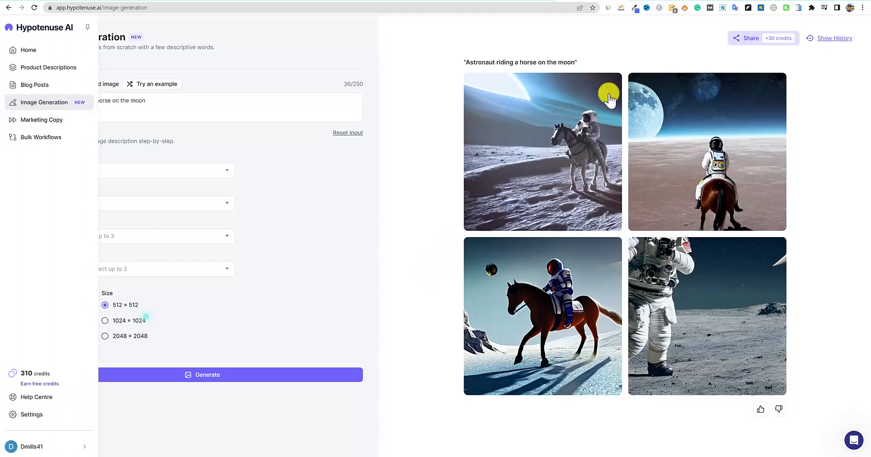
Look through the Marketing Copy content templates and open the Bulk Workflows page.
{"action": "left_click", "coordinate": [43, 119]}
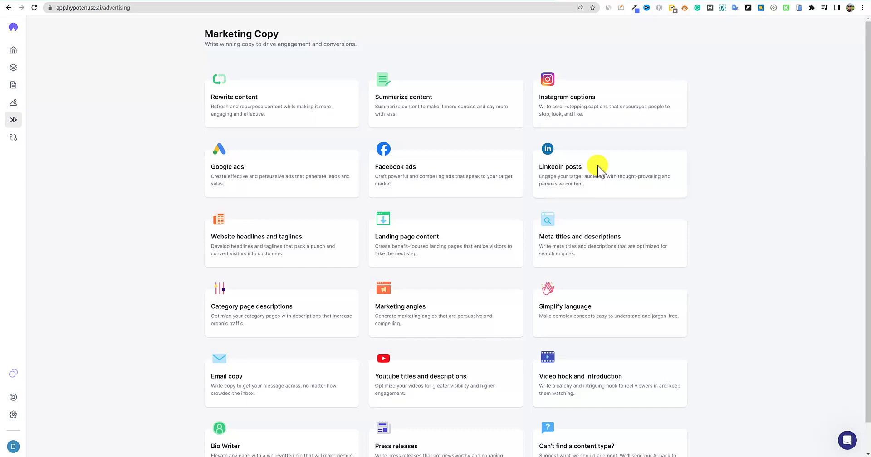
{"action": "scroll", "coordinate": [614, 409], "scroll_direction": "down", "scroll_amount": 2}
{"action": "scroll", "coordinate": [520, 223], "scroll_direction": "up", "scroll_amount": 2}
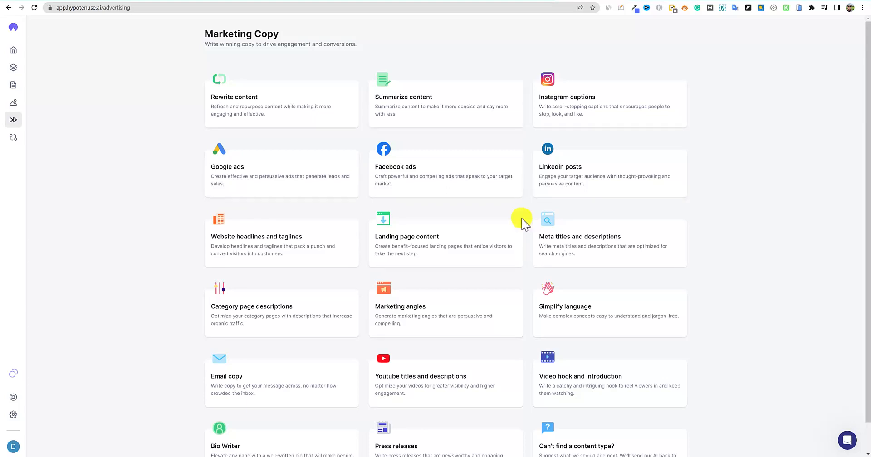
{"action": "scroll", "coordinate": [521, 223], "scroll_direction": "down", "scroll_amount": 1}
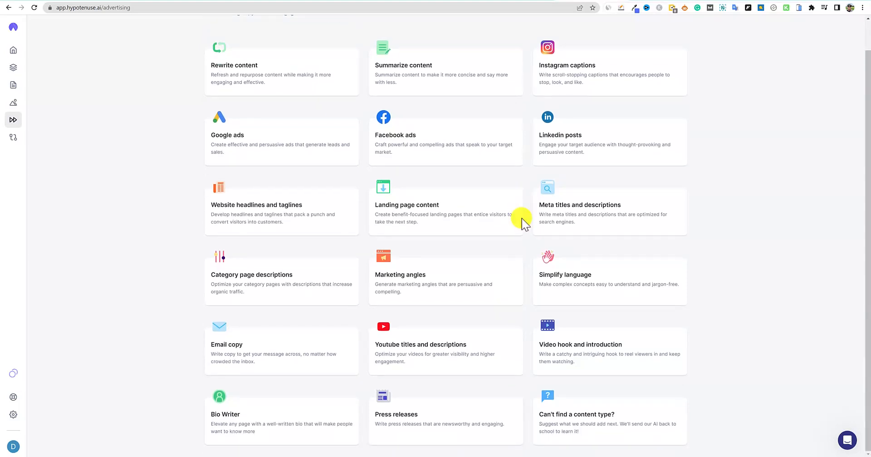
{"action": "scroll", "coordinate": [522, 222], "scroll_direction": "up", "scroll_amount": 1}
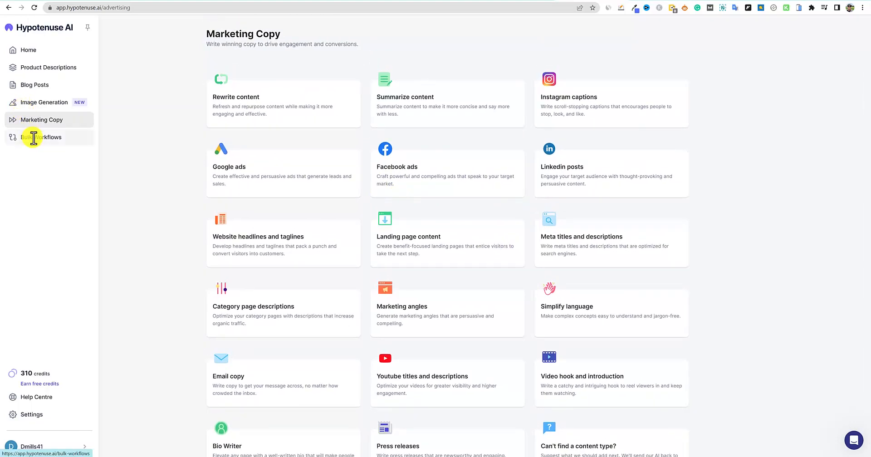
{"action": "left_click", "coordinate": [33, 136]}
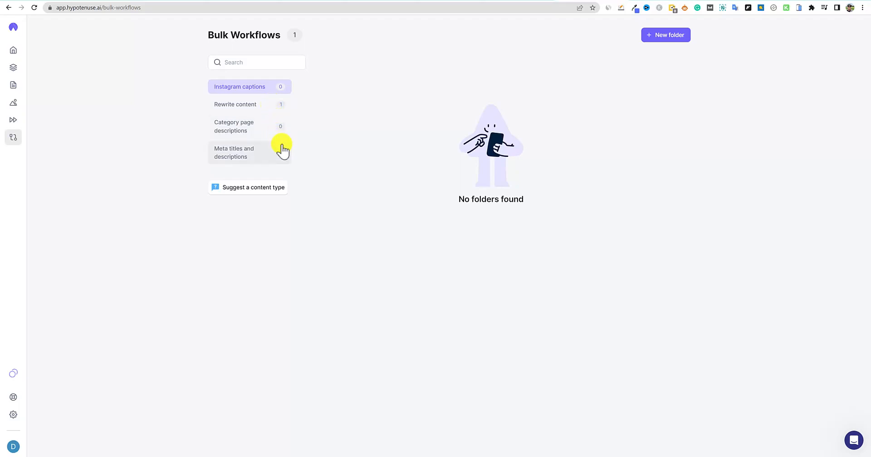
Open the Blog Posts list, and in the image editor examine the keyword ranking table filtered to hypotenuse.
{"action": "mouse_move", "coordinate": [27, 70]}
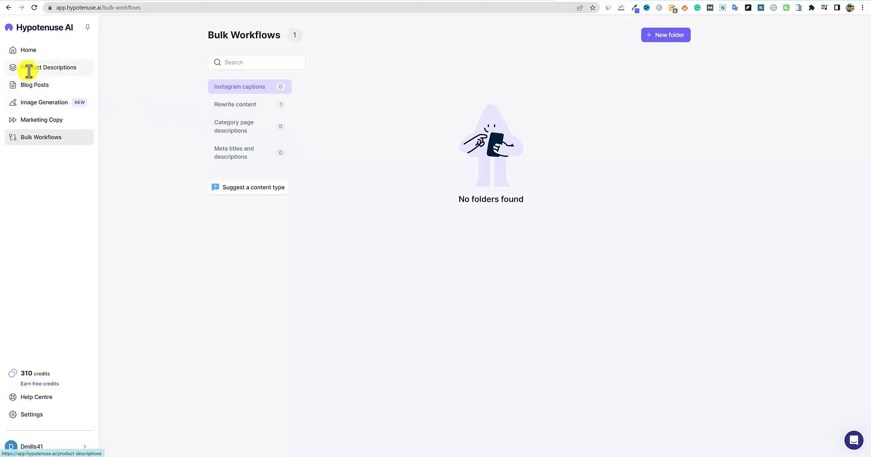
{"action": "left_click", "coordinate": [34, 87]}
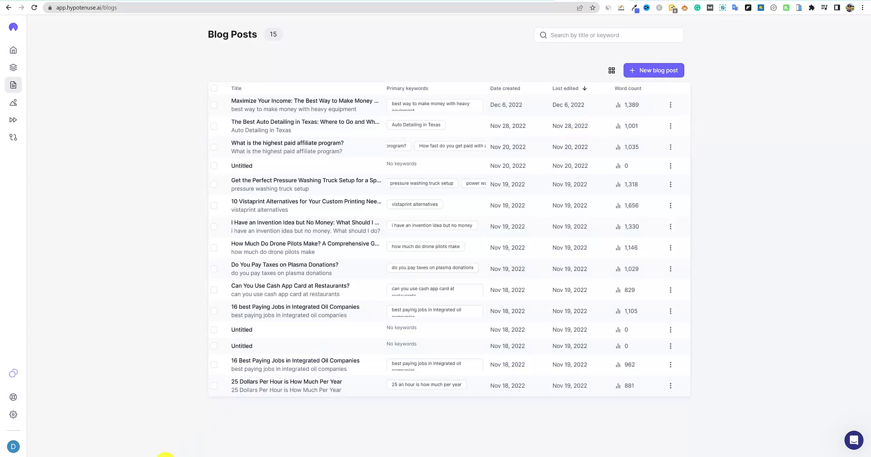
{"action": "left_click", "coordinate": [166, 456]}
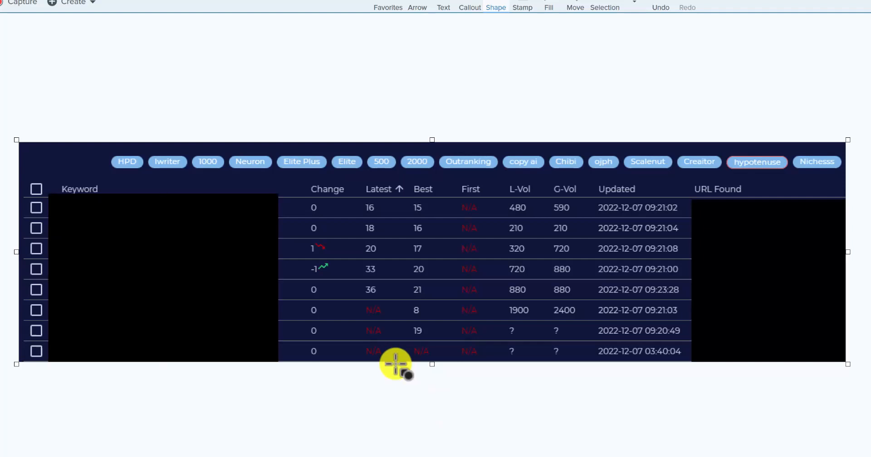
{"action": "left_click", "coordinate": [205, 276]}
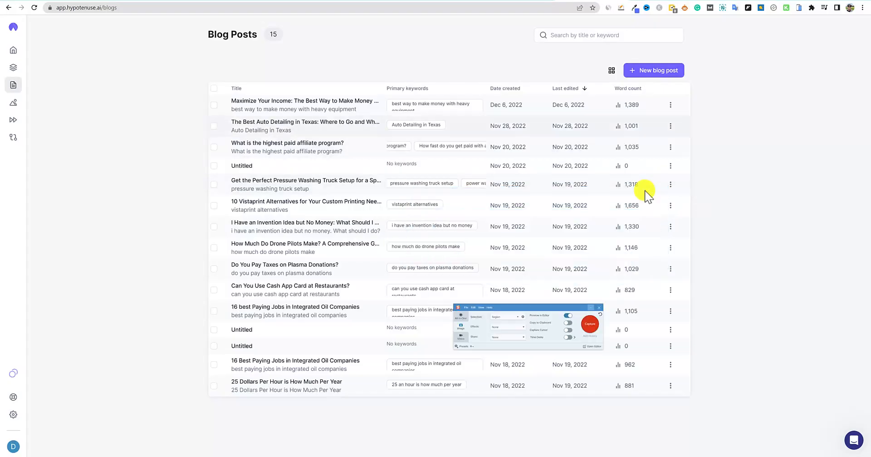
Start a new blog post and copy the keyword "how much money do you make running a home daycare" from the Keyword Magic Tool.
{"action": "left_click", "coordinate": [652, 72]}
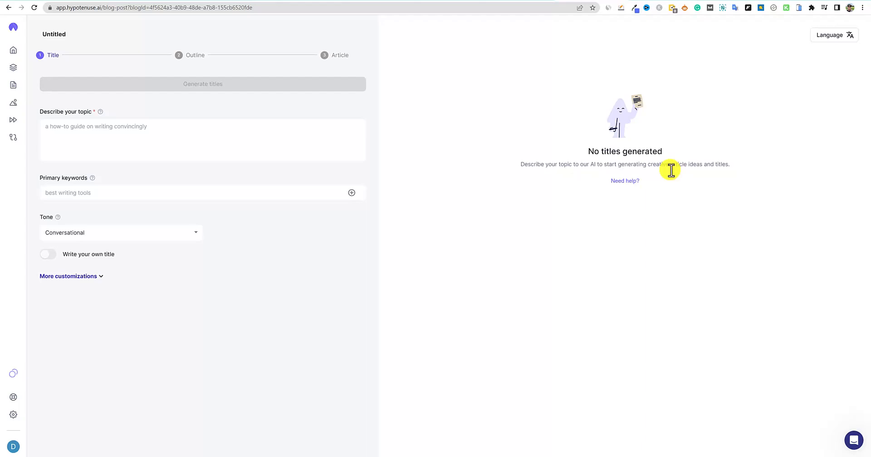
{"action": "left_click", "coordinate": [537, 2]}
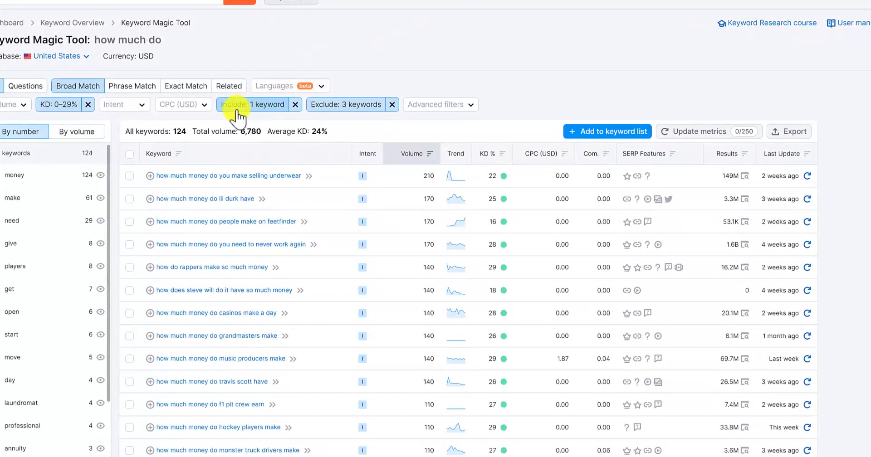
{"action": "scroll", "coordinate": [236, 111], "scroll_direction": "down", "scroll_amount": 3}
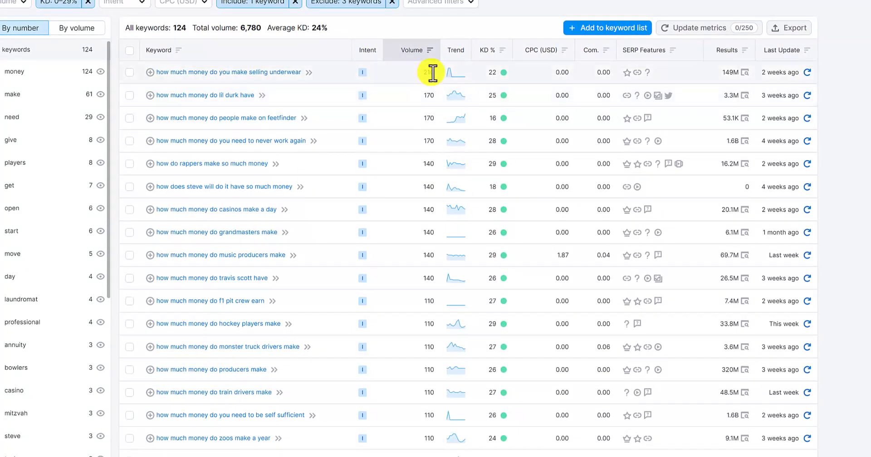
{"action": "scroll", "coordinate": [431, 73], "scroll_direction": "up", "scroll_amount": 3}
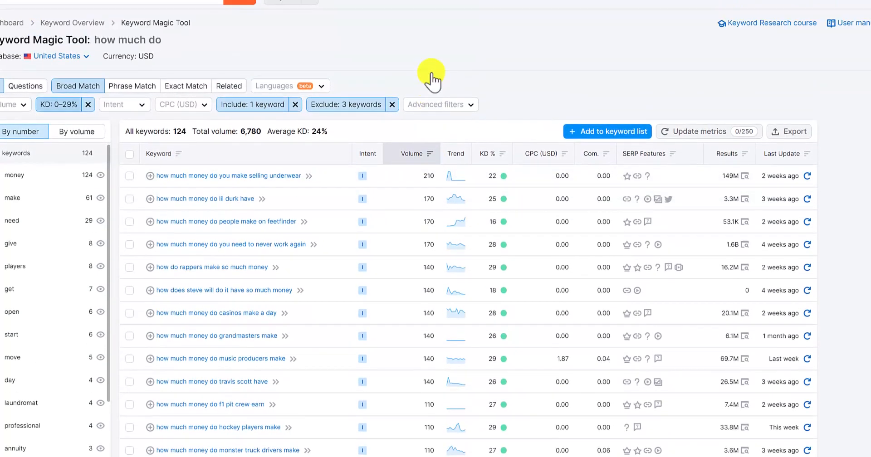
{"action": "scroll", "coordinate": [413, 210], "scroll_direction": "down", "scroll_amount": 3}
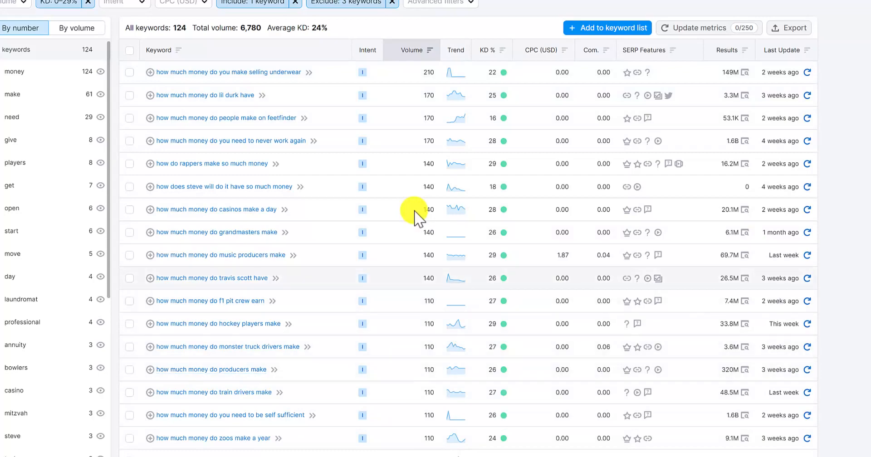
{"action": "scroll", "coordinate": [414, 214], "scroll_direction": "down", "scroll_amount": 6}
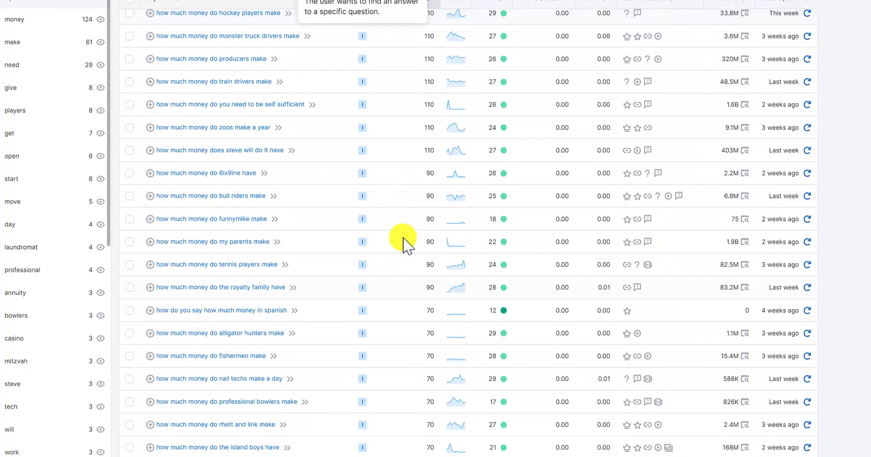
{"action": "scroll", "coordinate": [363, 335], "scroll_direction": "down", "scroll_amount": 10}
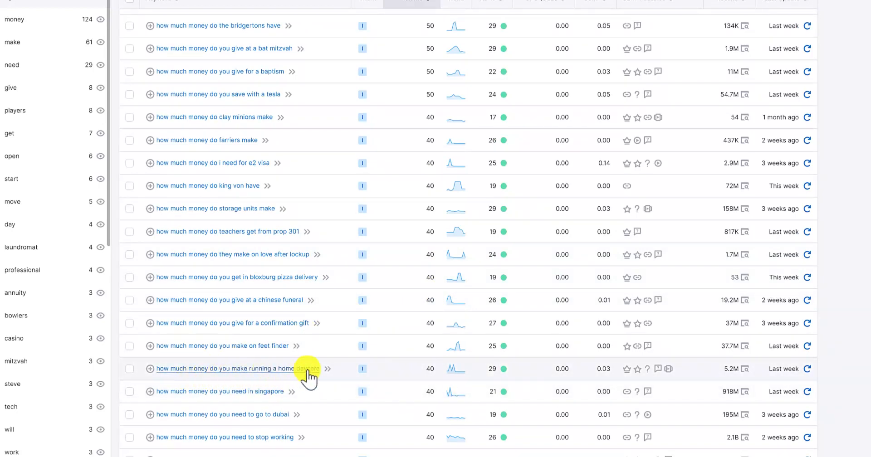
{"action": "left_click_drag", "start_coordinate": [320, 370], "coordinate": [157, 375]}
{"action": "key", "text": "ctrl+c"}
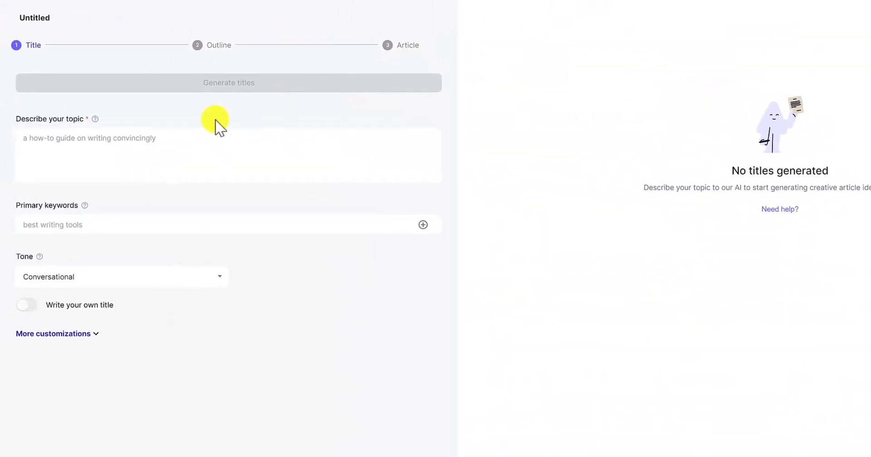
In the new blog post, enter "how much money do you make running a home daycare" as both the topic and the primary keyword.
{"action": "left_click", "coordinate": [47, 146]}
{"action": "key", "text": "ctrl+v"}
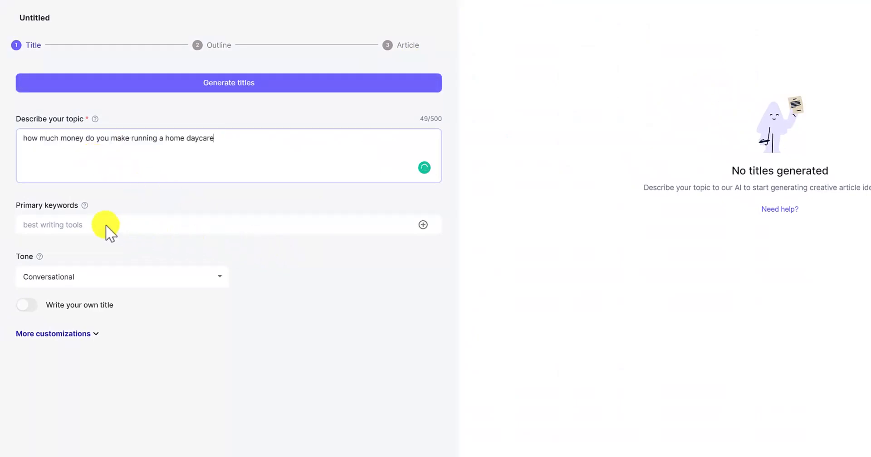
{"action": "left_click", "coordinate": [89, 224]}
{"action": "key", "text": "ctrl+v"}
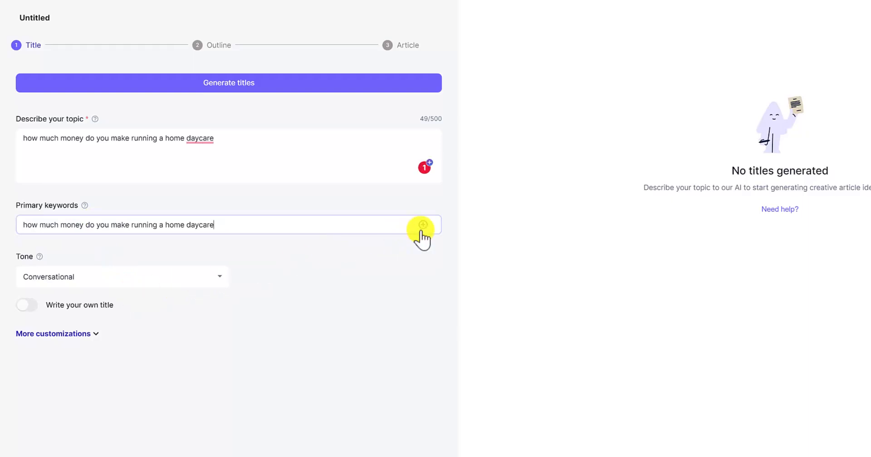
Set the article's tone to Authoritative and check the additional customization options.
{"action": "left_click", "coordinate": [219, 277]}
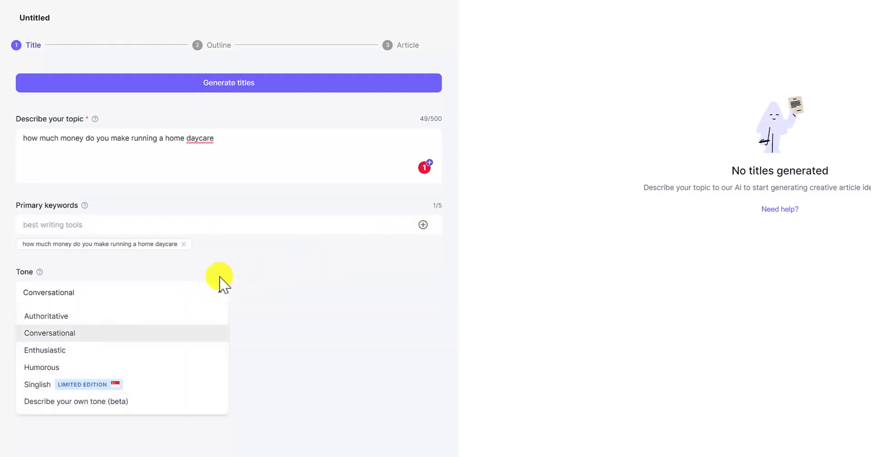
{"action": "left_click", "coordinate": [65, 316]}
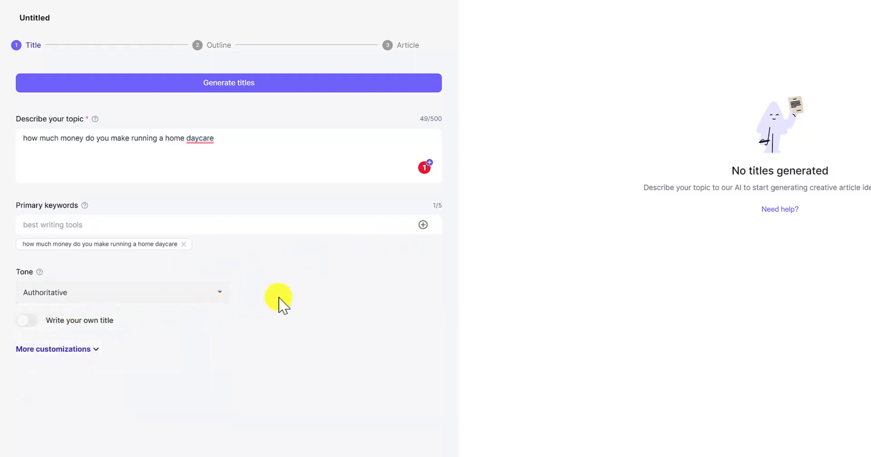
{"action": "left_click", "coordinate": [95, 349]}
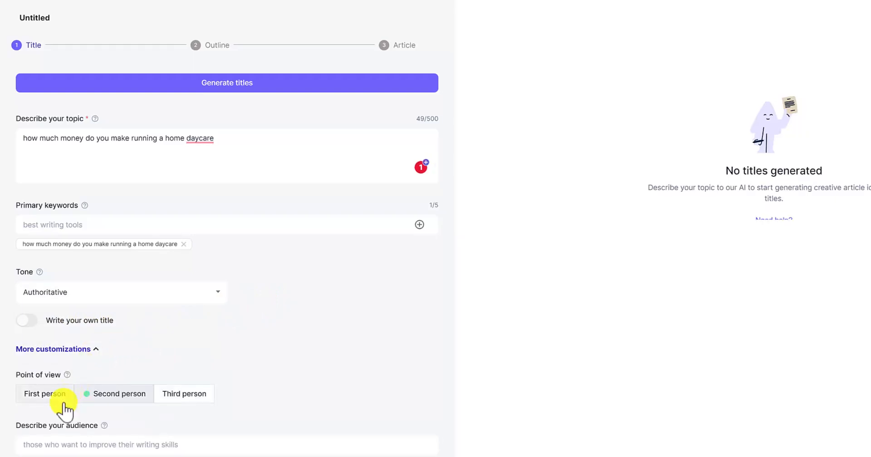
{"action": "scroll", "coordinate": [169, 404], "scroll_direction": "down", "scroll_amount": 1}
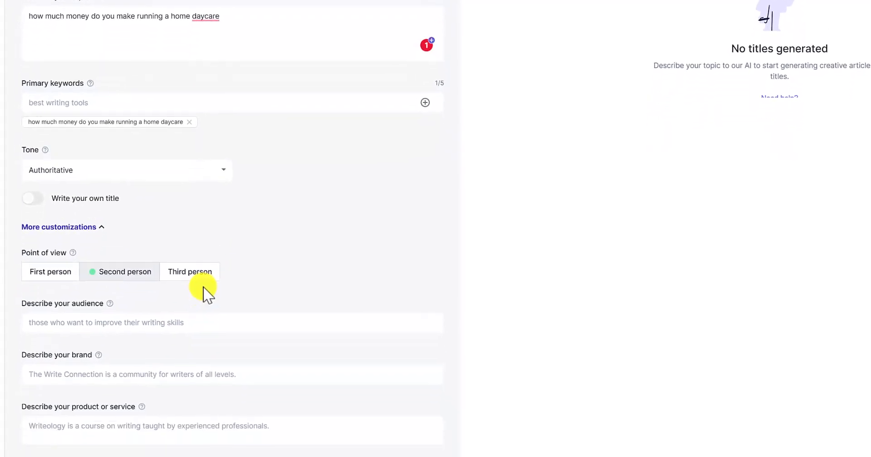
{"action": "left_click", "coordinate": [97, 227]}
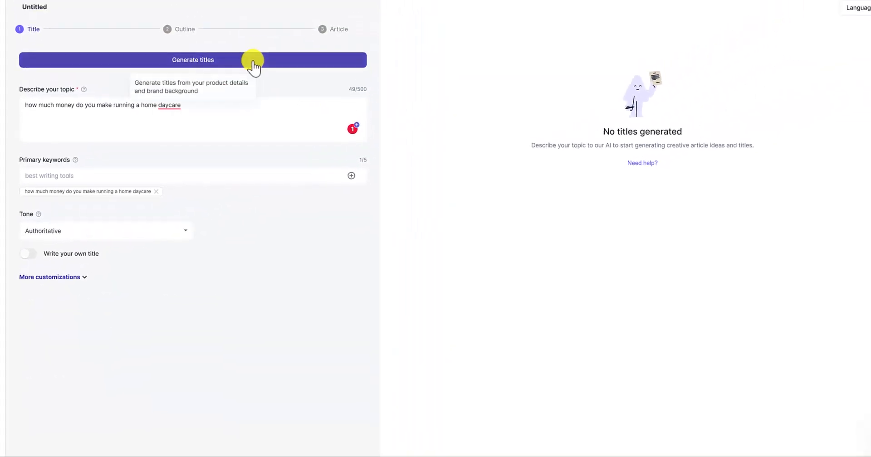
Generate titles and create an outline from "How Much Money Do You Make Running a Home Daycare?".
{"action": "left_click", "coordinate": [249, 68]}
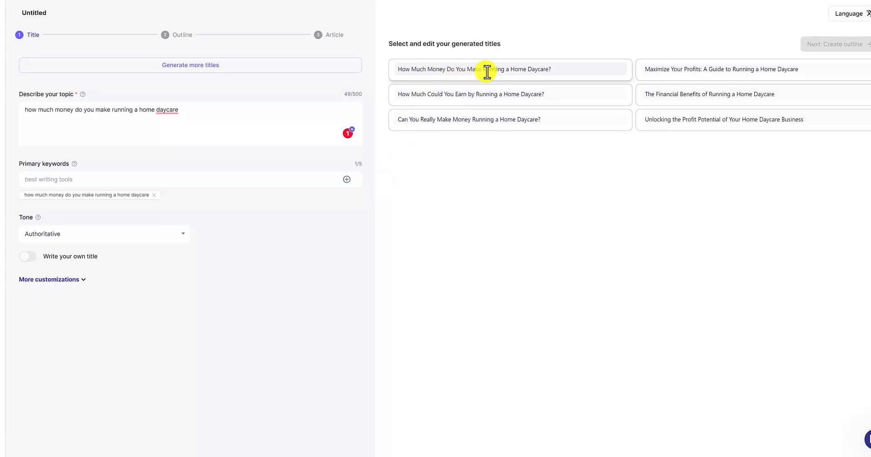
{"action": "left_click", "coordinate": [516, 69]}
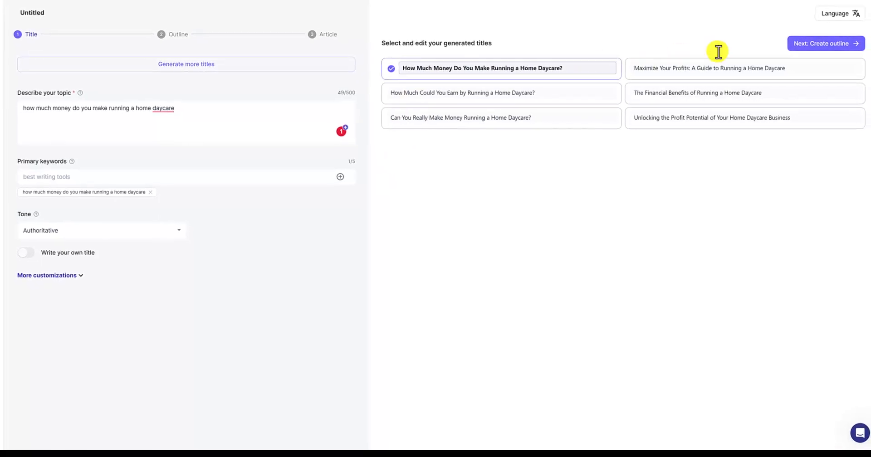
{"action": "left_click", "coordinate": [813, 45]}
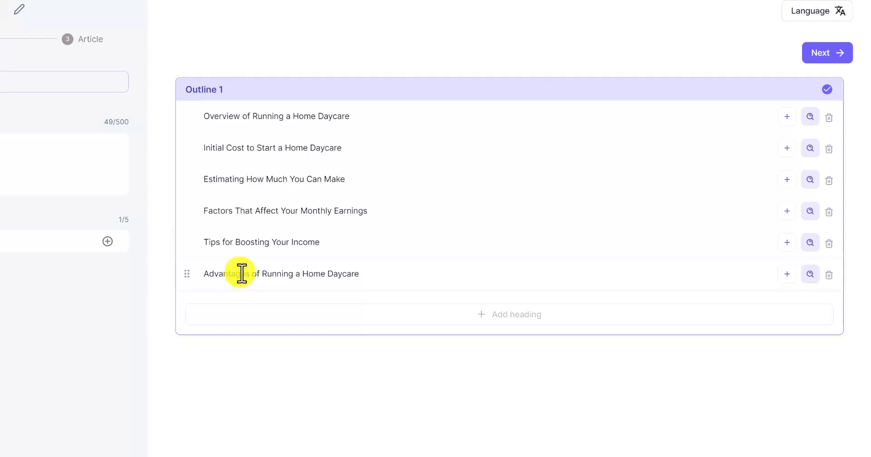
Move the heading "Estimating How Much You Can Make" to the top of the outline.
{"action": "left_click_drag", "start_coordinate": [327, 241], "coordinate": [200, 240]}
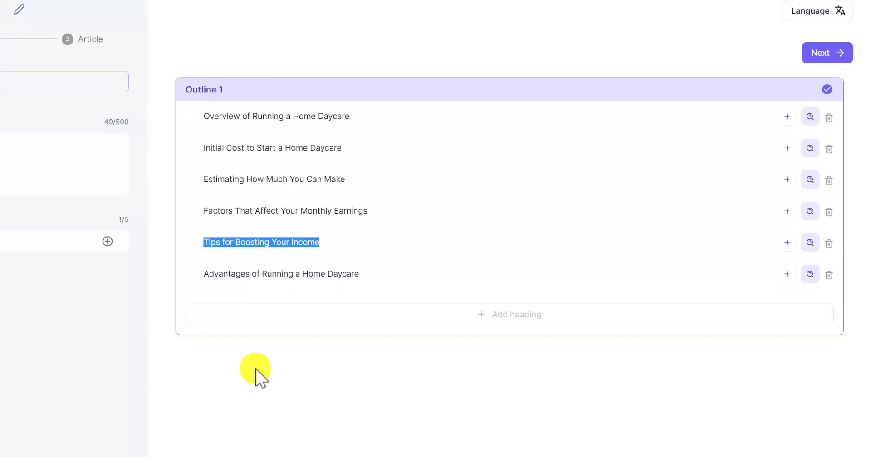
{"action": "left_click", "coordinate": [553, 369]}
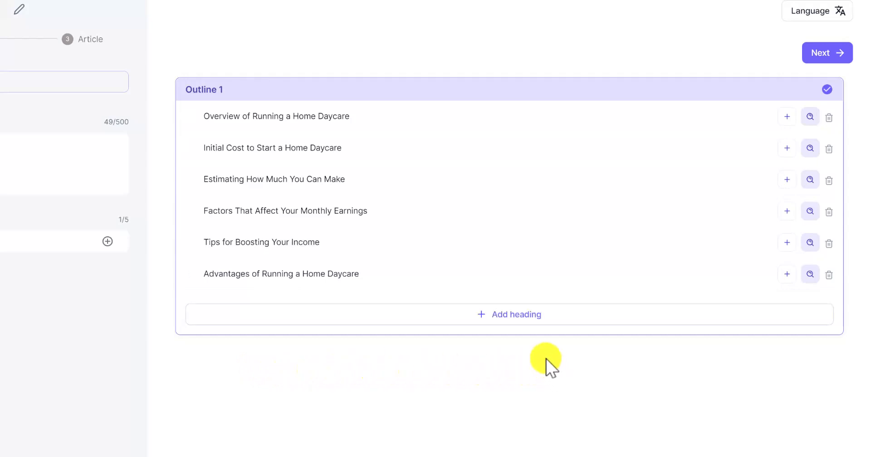
{"action": "left_click", "coordinate": [517, 318]}
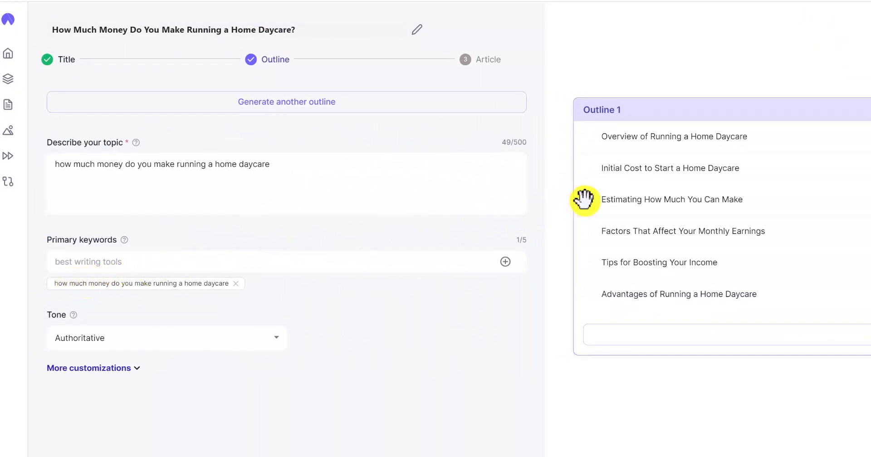
{"action": "left_click_drag", "start_coordinate": [584, 198], "coordinate": [585, 142]}
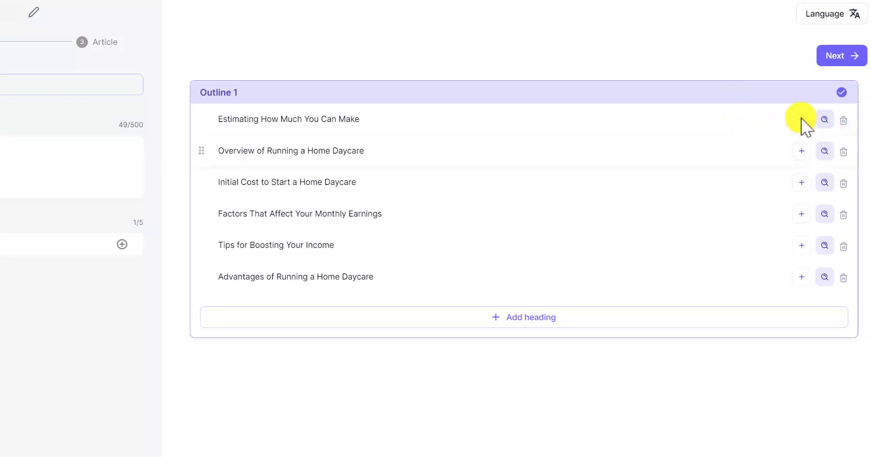
Add researched talking points with sources to the "Estimating How Much You Can Make" heading.
{"action": "left_click", "coordinate": [802, 151]}
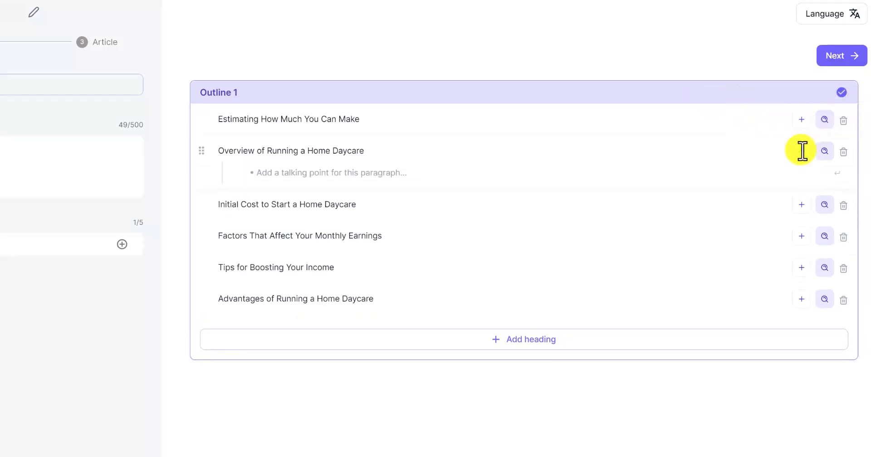
{"action": "left_click", "coordinate": [801, 151]}
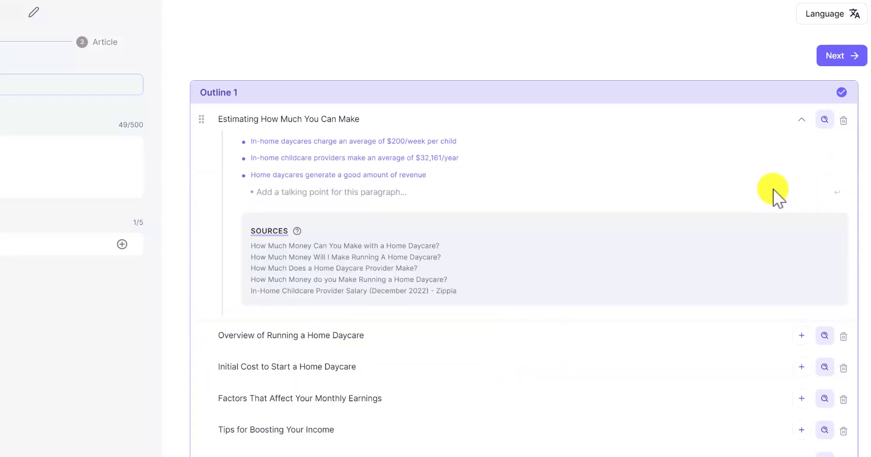
{"action": "mouse_move", "coordinate": [304, 227]}
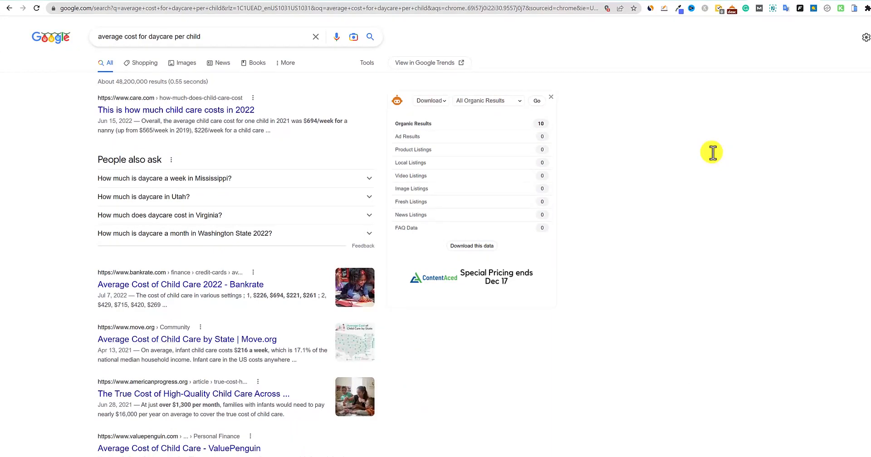
Review the Google results for "average cost for daycare per child" to check the researched weekly cost.
{"action": "scroll", "coordinate": [712, 153], "scroll_direction": "down", "scroll_amount": 3}
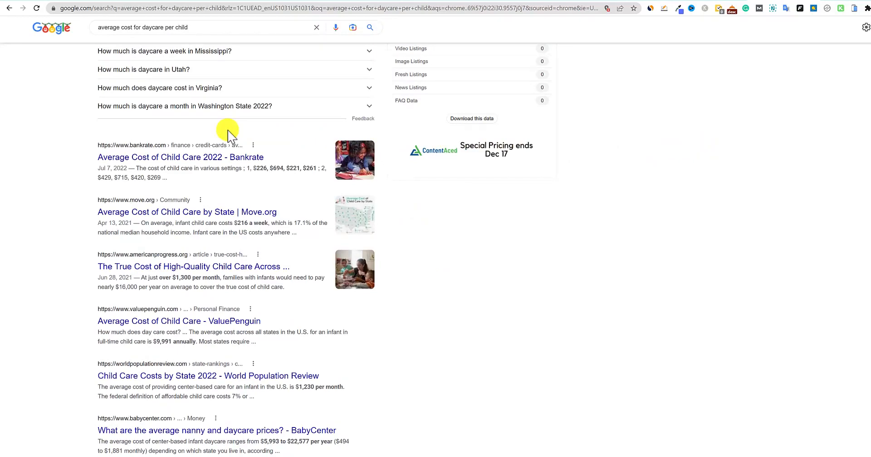
{"action": "scroll", "coordinate": [232, 136], "scroll_direction": "up", "scroll_amount": 1}
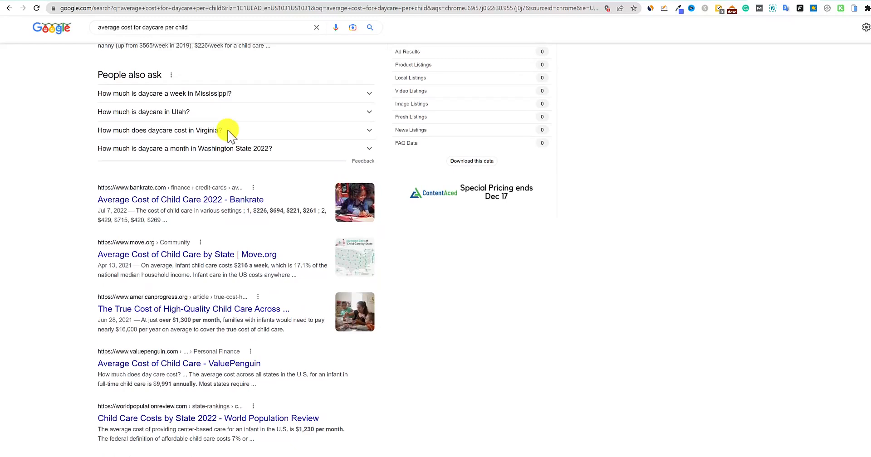
{"action": "scroll", "coordinate": [229, 131], "scroll_direction": "up", "scroll_amount": 2}
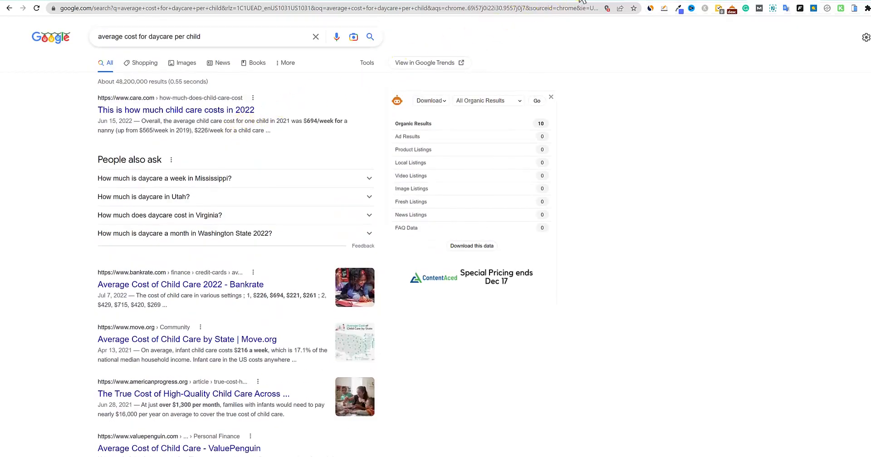
Return to the Hypotenuse AI blog post, accept the outline and generate the full article with all sections selected.
{"action": "left_click", "coordinate": [581, 1]}
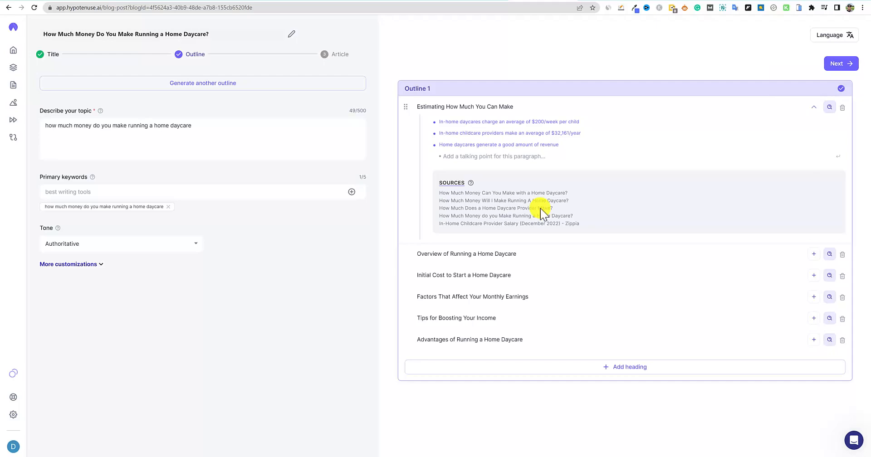
{"action": "left_click", "coordinate": [839, 64]}
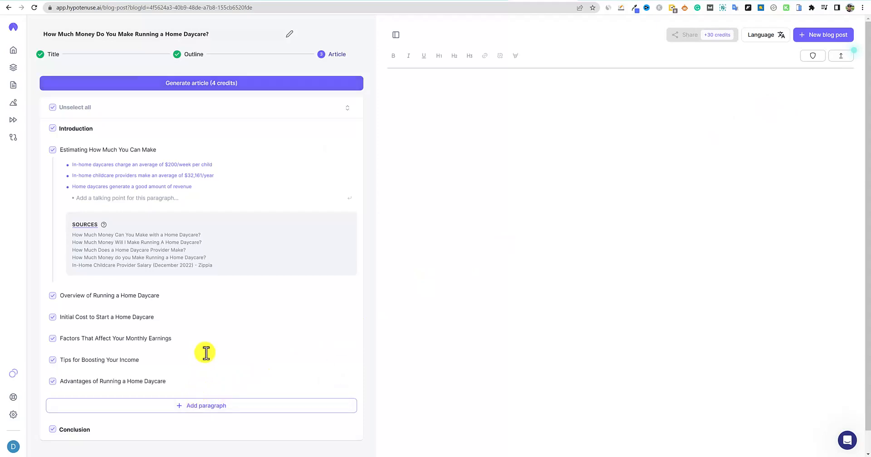
{"action": "left_click", "coordinate": [249, 84]}
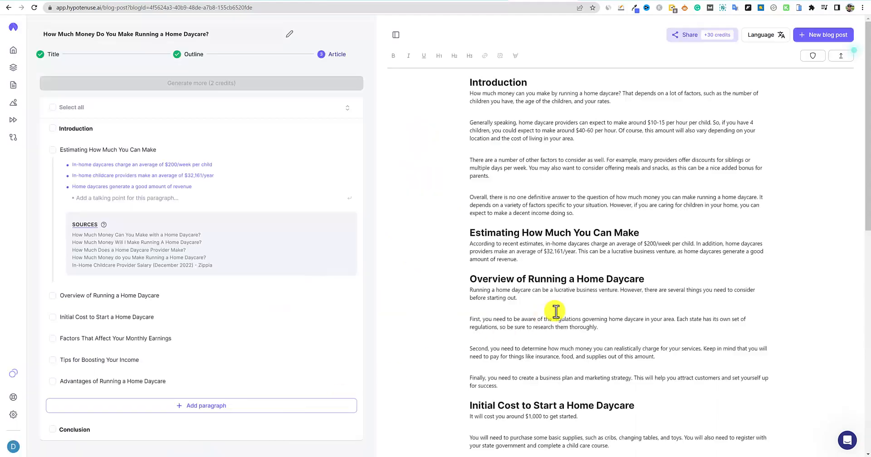
Read through the generated article from the introduction to the conclusion.
{"action": "scroll", "coordinate": [556, 311], "scroll_direction": "down", "scroll_amount": 1}
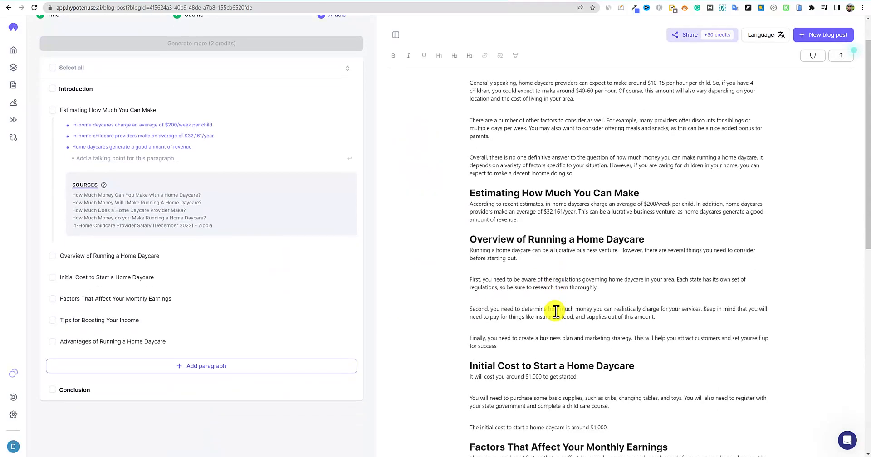
{"action": "scroll", "coordinate": [556, 311], "scroll_direction": "up", "scroll_amount": 1}
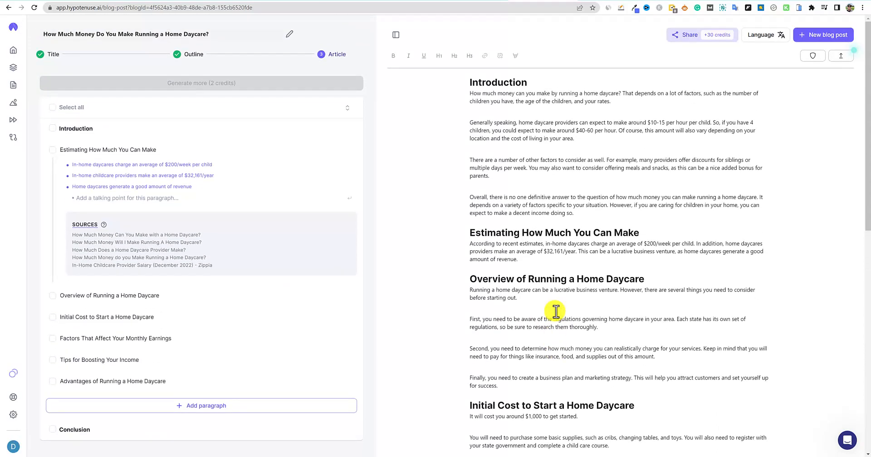
{"action": "scroll", "coordinate": [593, 293], "scroll_direction": "down", "scroll_amount": 2}
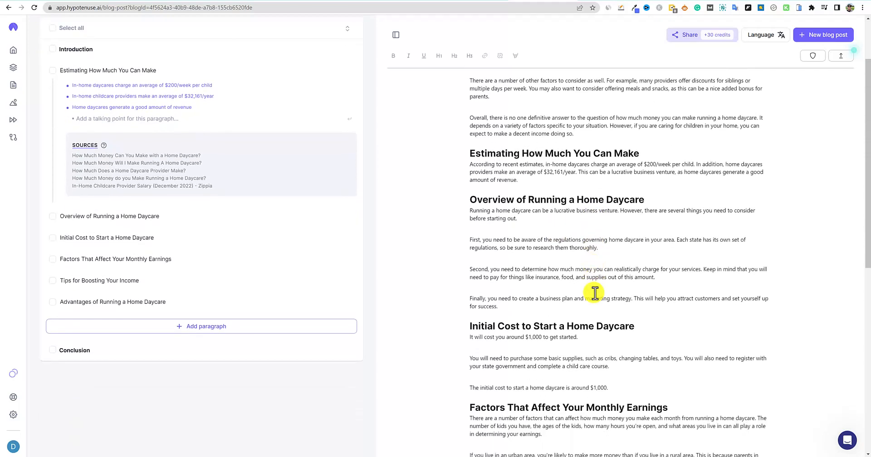
{"action": "scroll", "coordinate": [595, 293], "scroll_direction": "up", "scroll_amount": 2}
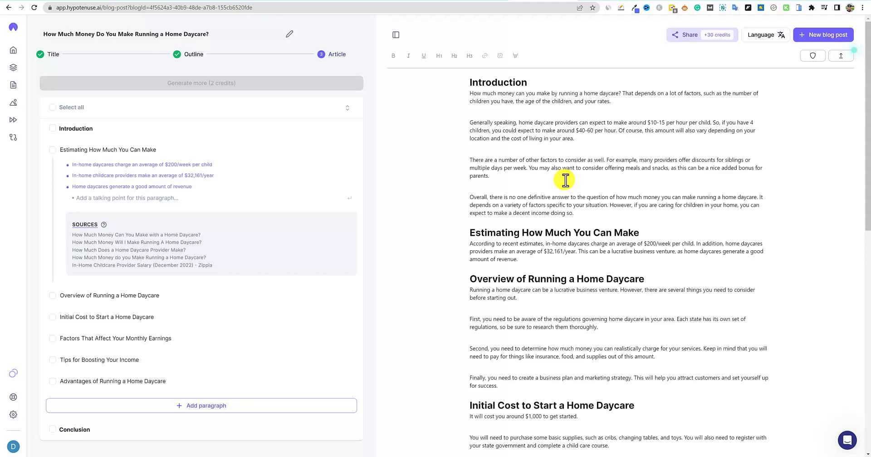
{"action": "scroll", "coordinate": [565, 180], "scroll_direction": "down", "scroll_amount": 10}
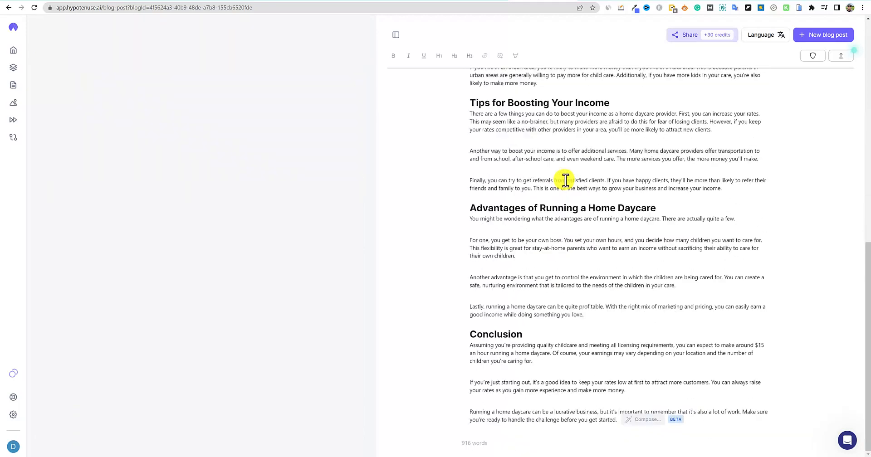
{"action": "scroll", "coordinate": [565, 180], "scroll_direction": "up", "scroll_amount": 10}
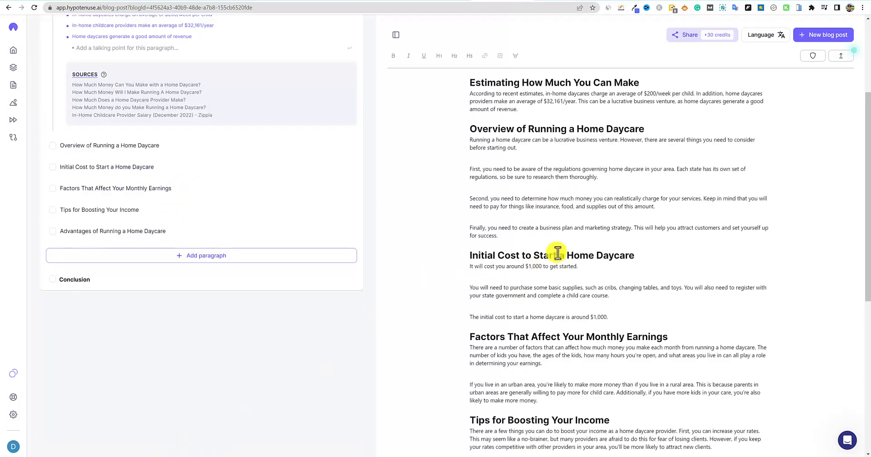
{"action": "scroll", "coordinate": [561, 251], "scroll_direction": "up", "scroll_amount": 3}
{"action": "scroll", "coordinate": [562, 250], "scroll_direction": "down", "scroll_amount": 2}
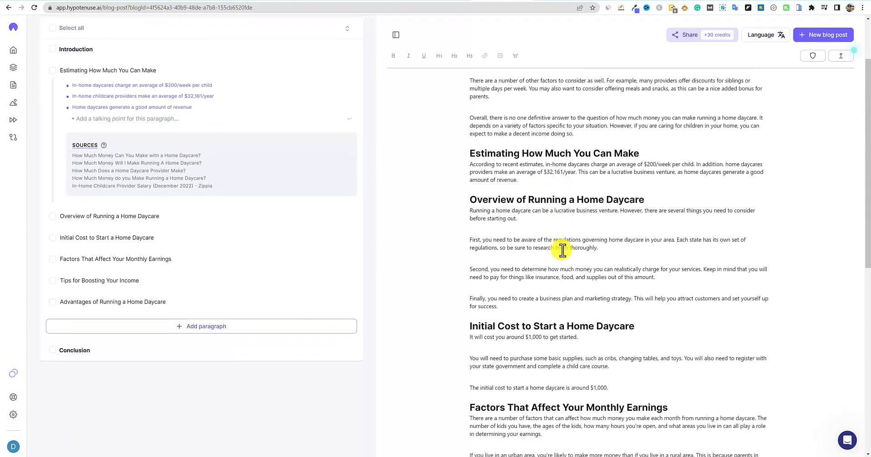
{"action": "scroll", "coordinate": [563, 250], "scroll_direction": "up", "scroll_amount": 2}
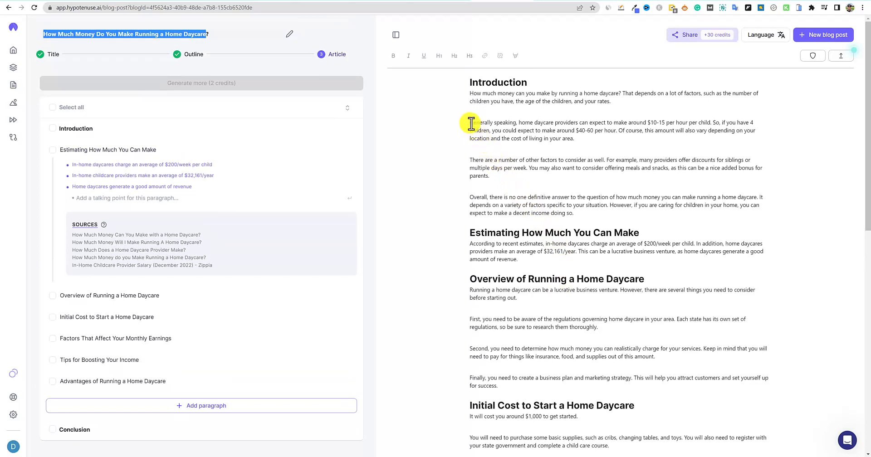
Check the introduction's hourly earnings paragraph against Google results for "How Much Money Do You Make Running a Home Daycare", then return to the article.
{"action": "left_click_drag", "start_coordinate": [470, 123], "coordinate": [719, 139]}
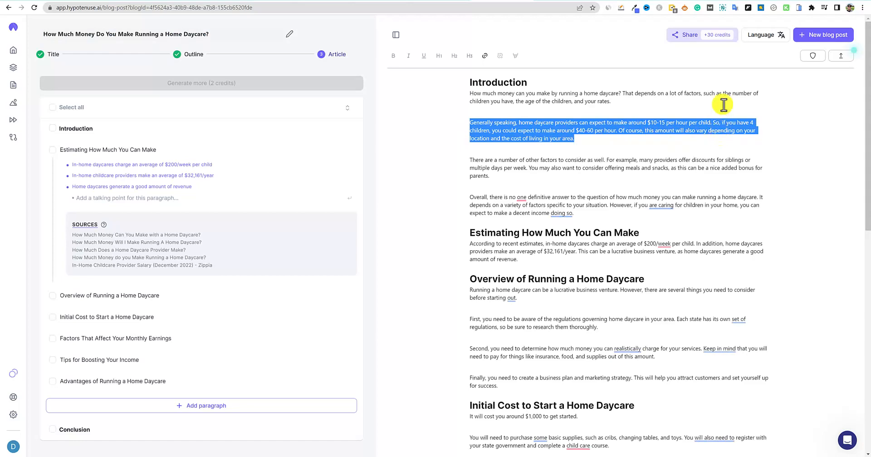
{"action": "left_click", "coordinate": [730, 0]}
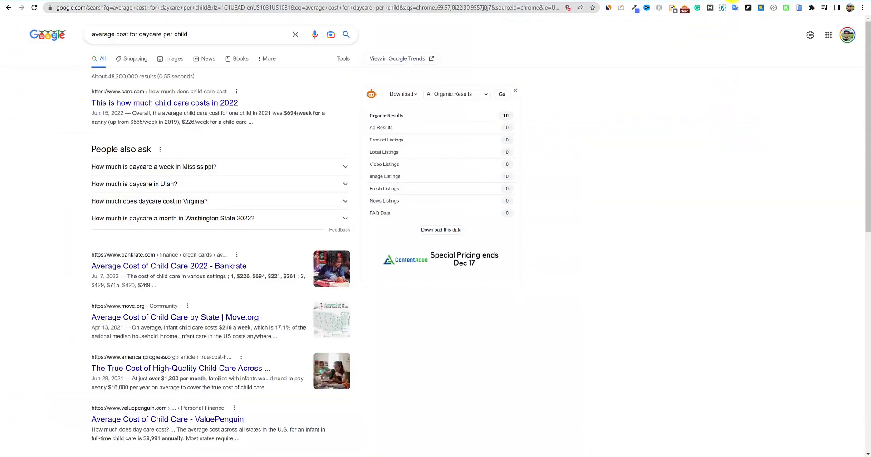
{"action": "left_click", "coordinate": [549, 1]}
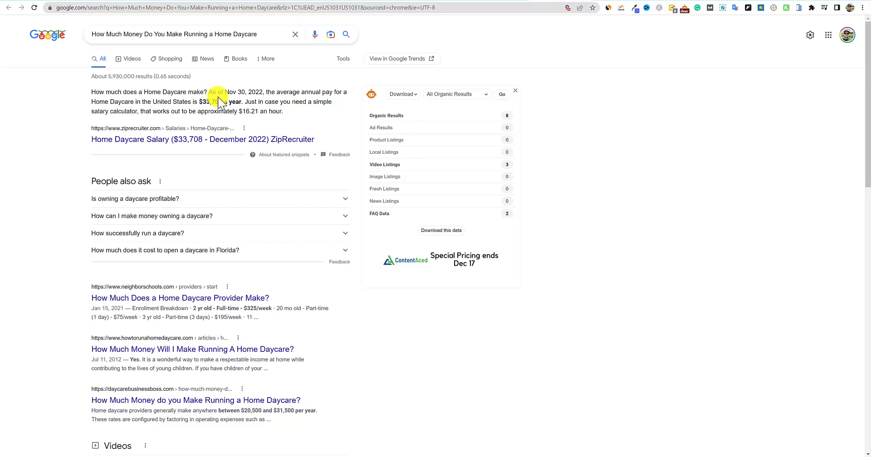
{"action": "left_click", "coordinate": [506, 0]}
{"action": "left_click", "coordinate": [585, 139]}
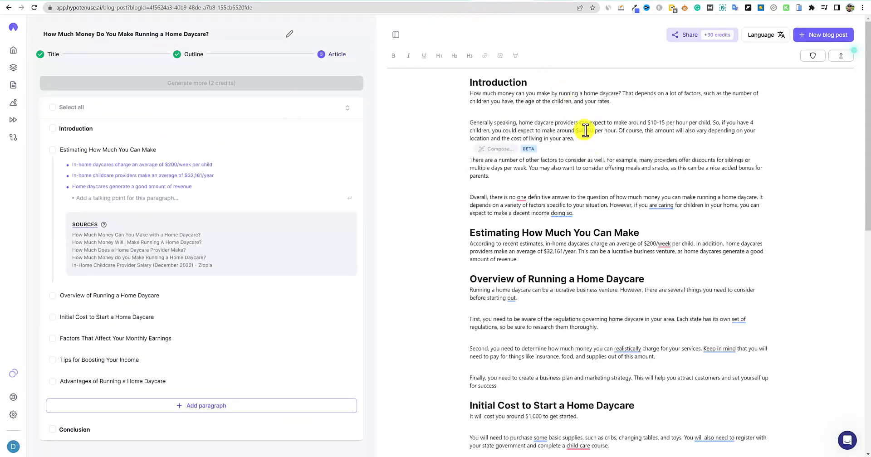
Compare the introduction's hourly earnings paragraph with the yearly income stated under "Estimating How Much You Can Make".
{"action": "left_click", "coordinate": [587, 130]}
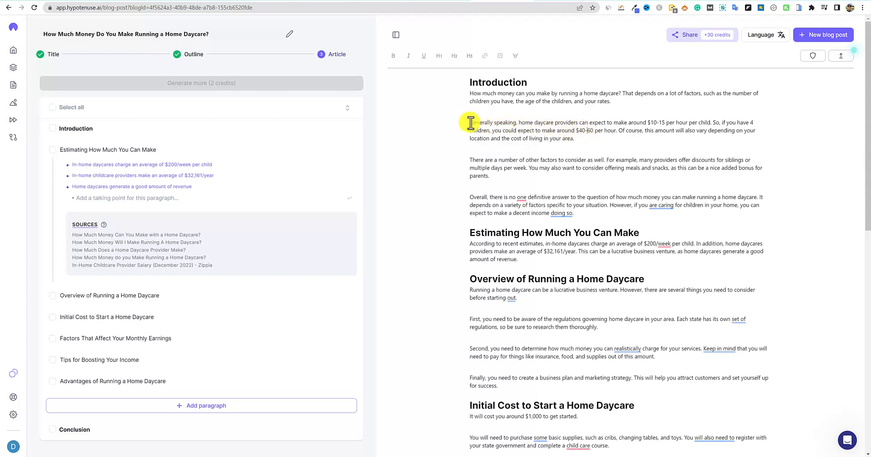
{"action": "left_click_drag", "start_coordinate": [470, 122], "coordinate": [617, 137]}
{"action": "left_click", "coordinate": [635, 129]}
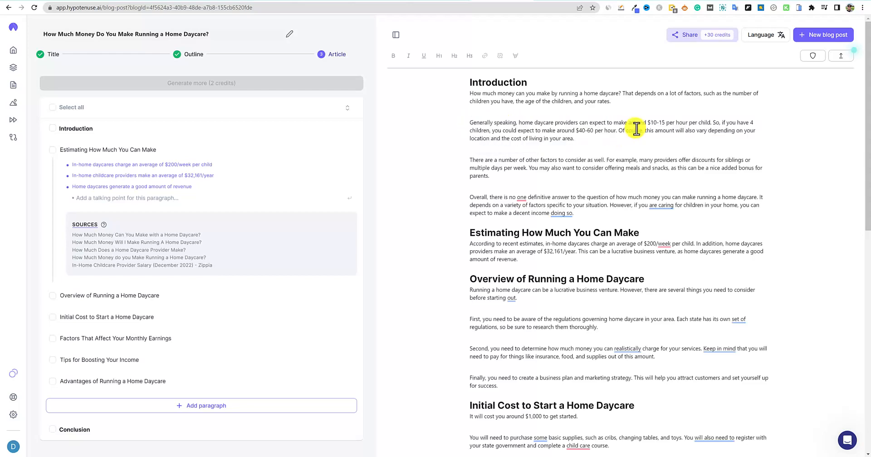
{"action": "scroll", "coordinate": [635, 129], "scroll_direction": "down", "scroll_amount": 1}
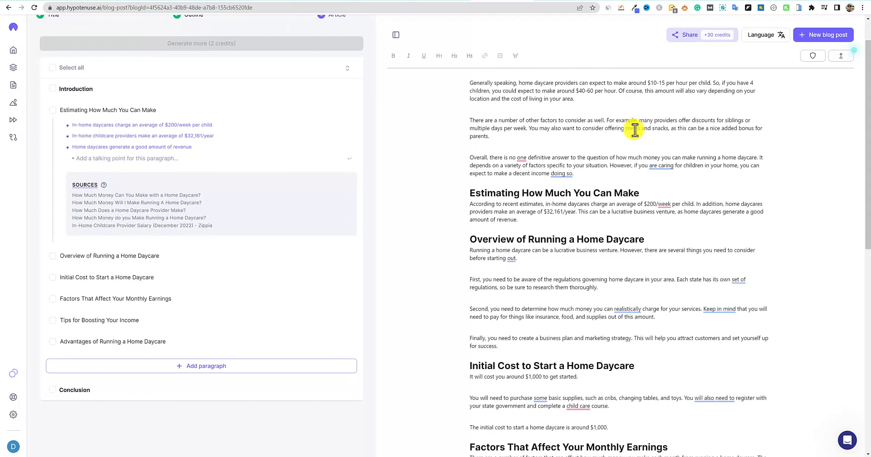
{"action": "left_click_drag", "start_coordinate": [543, 212], "coordinate": [571, 212]}
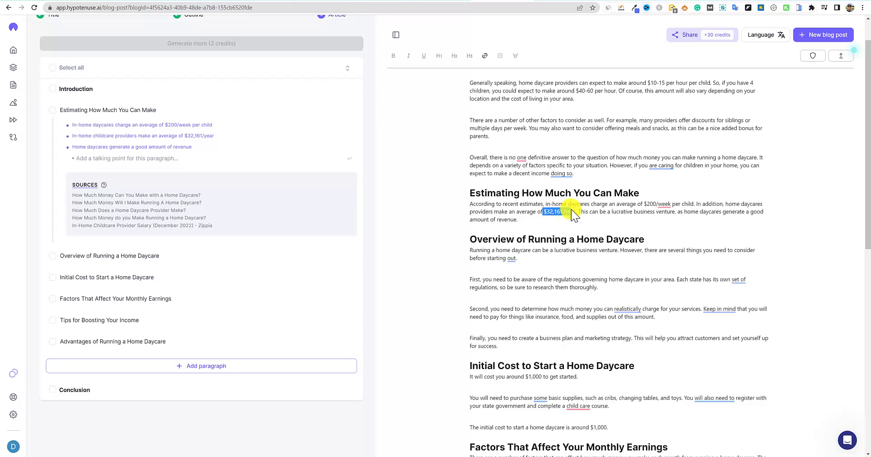
{"action": "left_click_drag", "start_coordinate": [571, 212], "coordinate": [637, 211]}
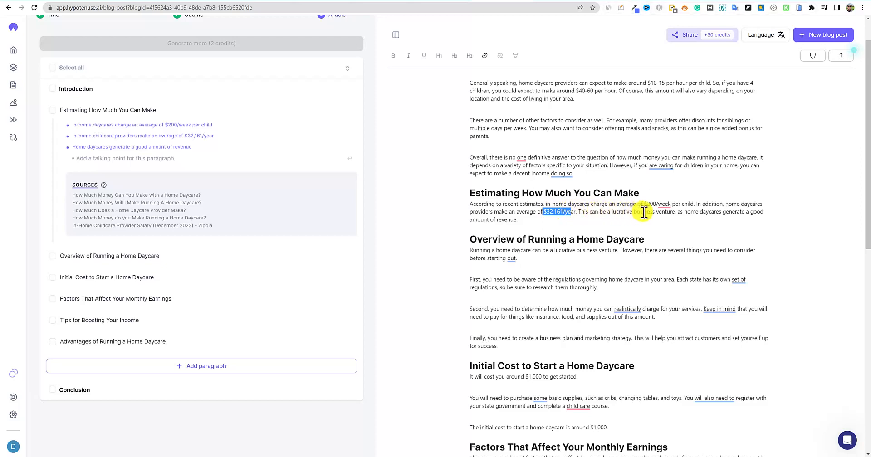
{"action": "left_click", "coordinate": [641, 212]}
Try Heading 2 formatting on the paragraph under "Estimating How Much You Can Make" and revert it to normal text.
{"action": "left_click_drag", "start_coordinate": [472, 204], "coordinate": [561, 218]}
{"action": "scroll", "coordinate": [561, 219], "scroll_direction": "up", "scroll_amount": 1}
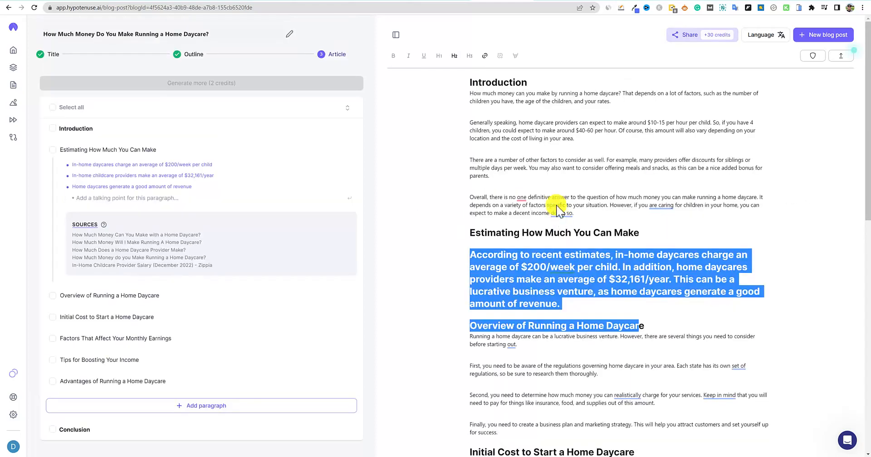
{"action": "left_click", "coordinate": [560, 303]}
{"action": "left_click_drag", "start_coordinate": [561, 303], "coordinate": [465, 257]}
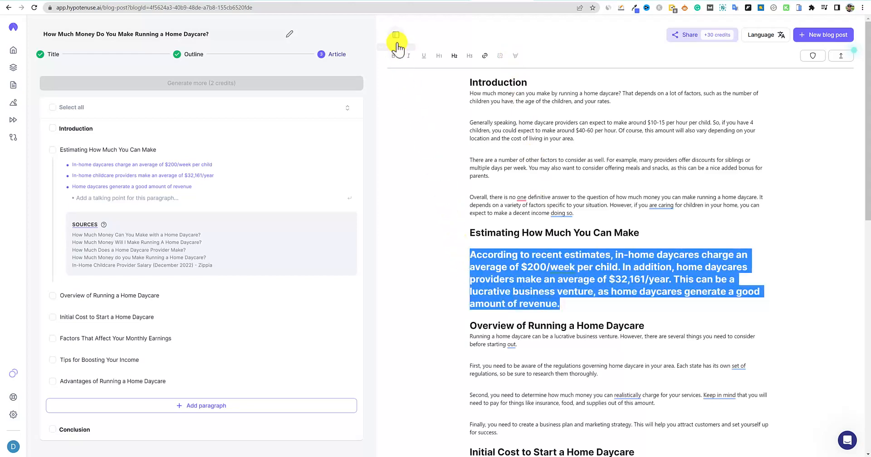
{"action": "left_click", "coordinate": [454, 56]}
{"action": "left_click", "coordinate": [566, 196]}
Examine the article's remaining sections, its overall length and the introduction for missing content.
{"action": "scroll", "coordinate": [566, 196], "scroll_direction": "down", "scroll_amount": 3}
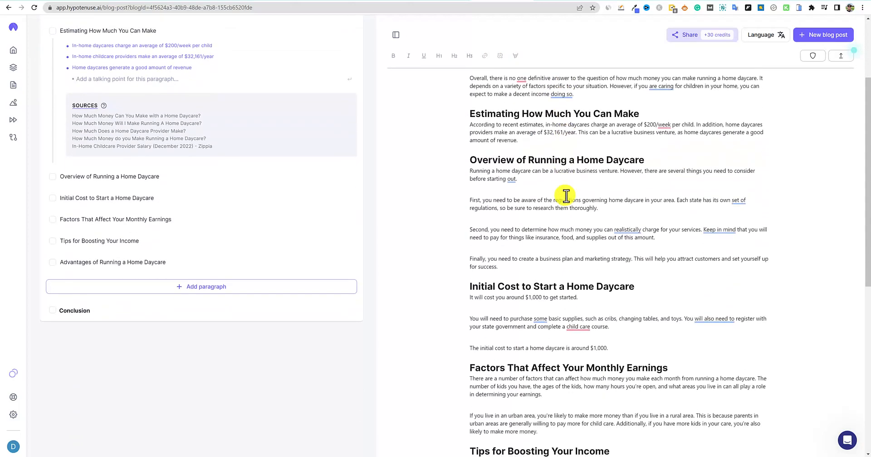
{"action": "scroll", "coordinate": [566, 195], "scroll_direction": "down", "scroll_amount": 1}
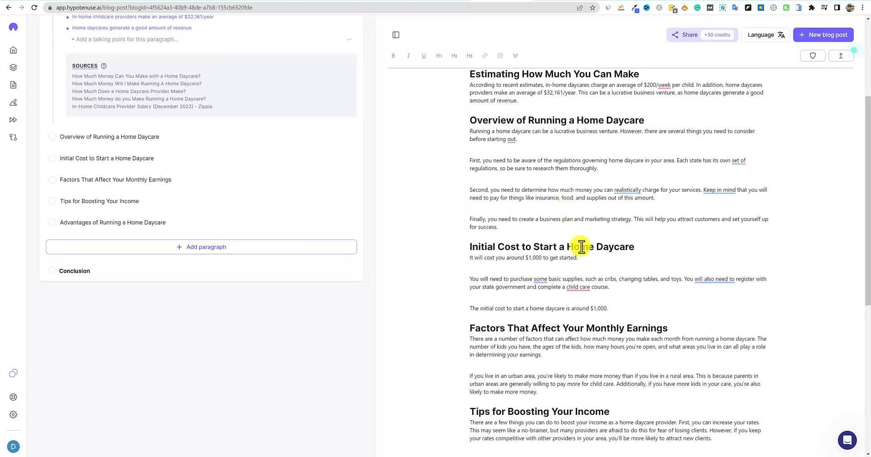
{"action": "scroll", "coordinate": [622, 383], "scroll_direction": "down", "scroll_amount": 5}
{"action": "scroll", "coordinate": [622, 383], "scroll_direction": "down", "scroll_amount": 3}
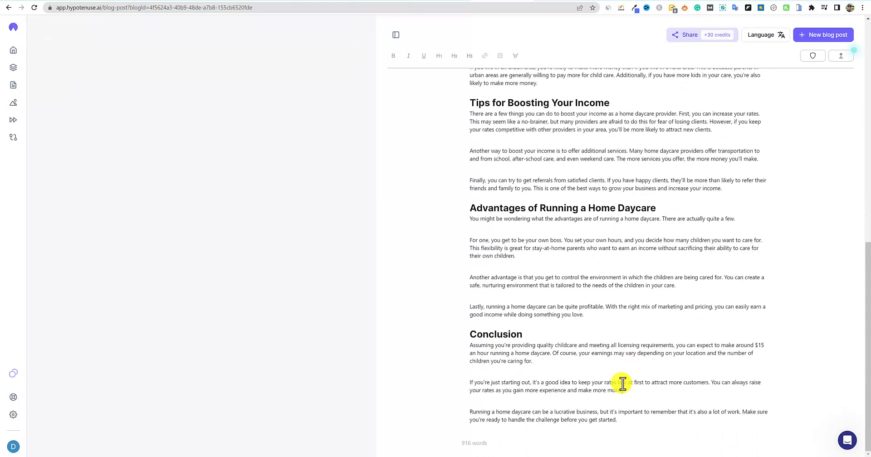
{"action": "scroll", "coordinate": [622, 383], "scroll_direction": "up", "scroll_amount": 10}
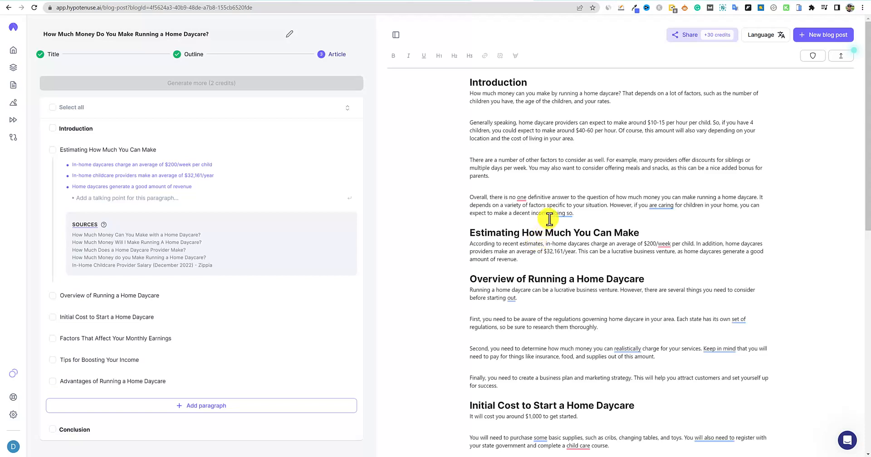
{"action": "scroll", "coordinate": [550, 219], "scroll_direction": "down", "scroll_amount": 1}
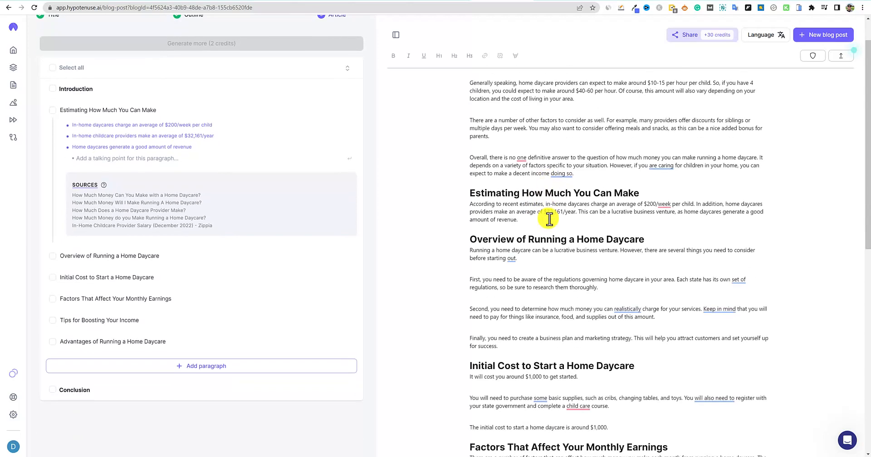
{"action": "scroll", "coordinate": [549, 219], "scroll_direction": "down", "scroll_amount": 2}
{"action": "scroll", "coordinate": [549, 219], "scroll_direction": "up", "scroll_amount": 3}
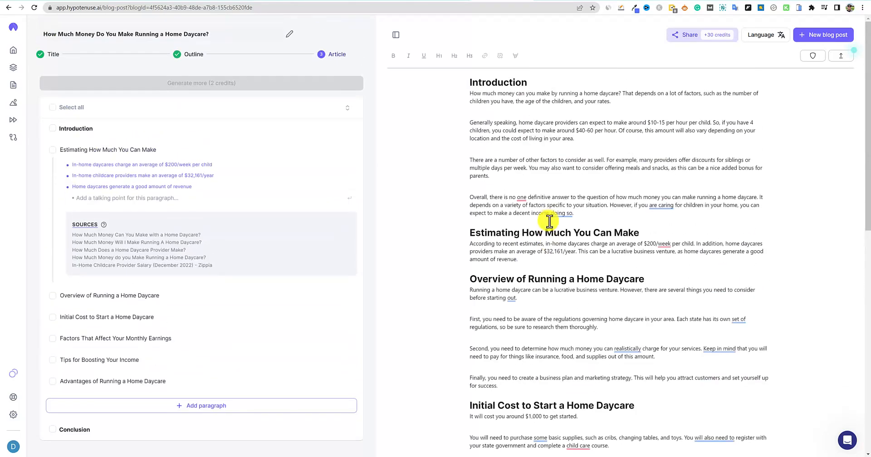
{"action": "scroll", "coordinate": [550, 275], "scroll_direction": "down", "scroll_amount": 6}
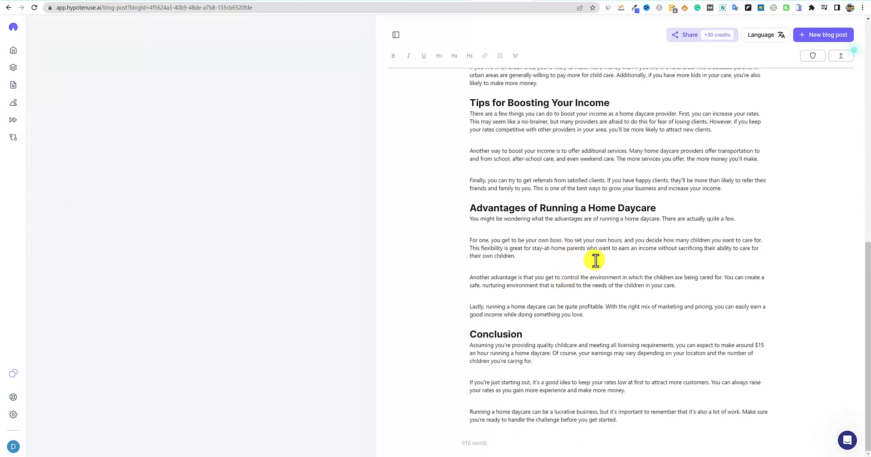
{"action": "scroll", "coordinate": [636, 225], "scroll_direction": "up", "scroll_amount": 9}
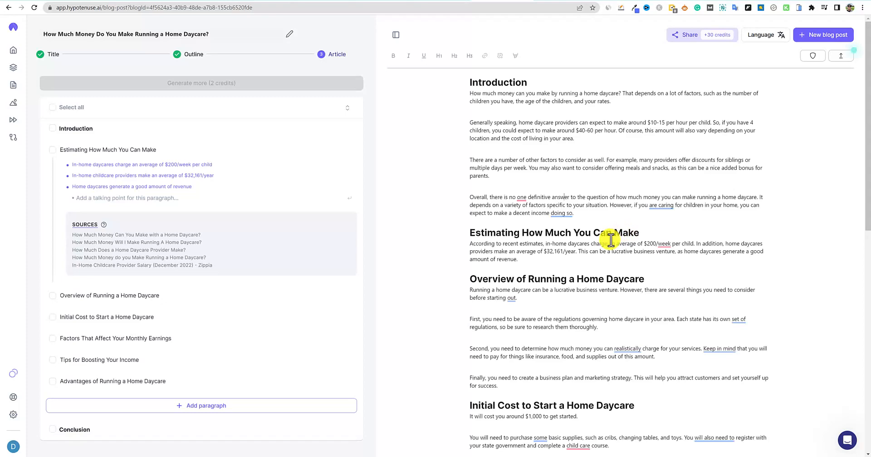
{"action": "scroll", "coordinate": [645, 276], "scroll_direction": "down", "scroll_amount": 5}
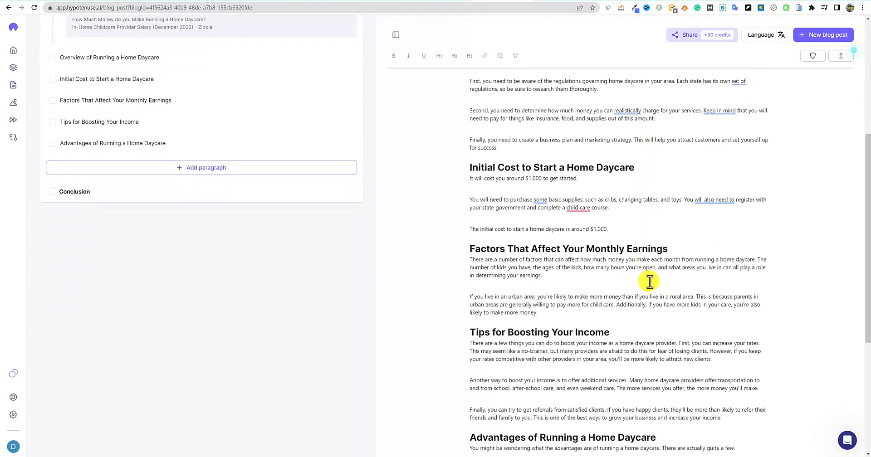
{"action": "scroll", "coordinate": [649, 281], "scroll_direction": "down", "scroll_amount": 5}
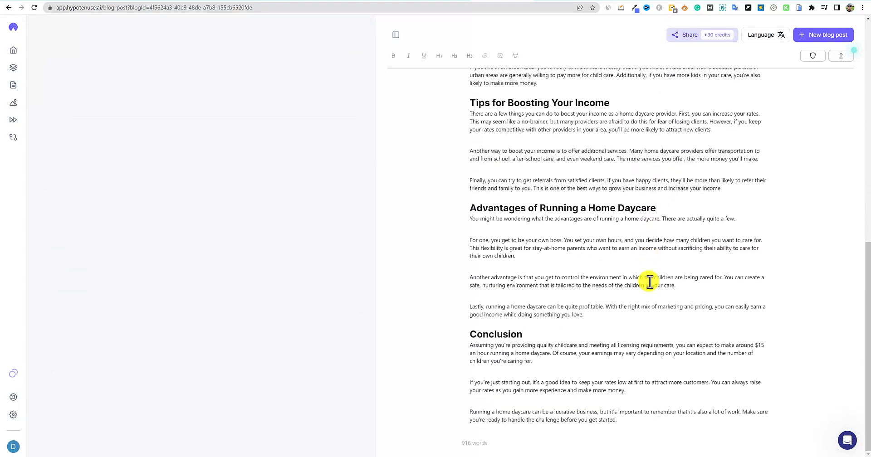
{"action": "scroll", "coordinate": [649, 282], "scroll_direction": "up", "scroll_amount": 10}
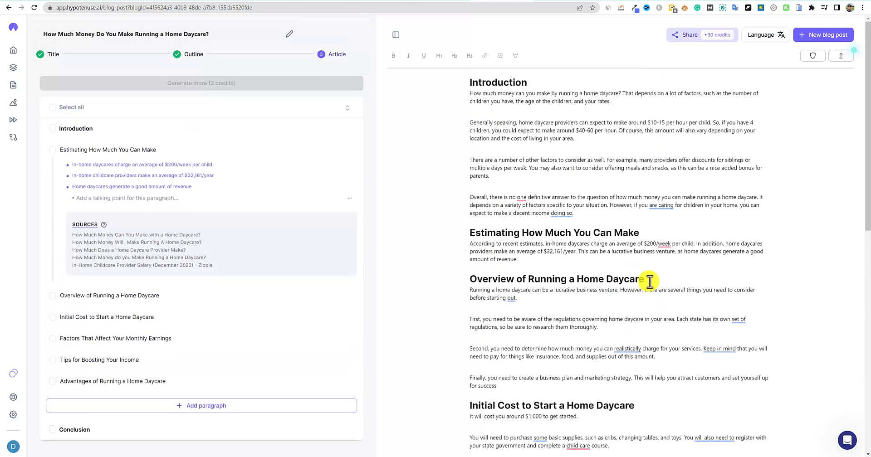
{"action": "left_click_drag", "start_coordinate": [469, 82], "coordinate": [579, 136]}
{"action": "left_click", "coordinate": [582, 138]}
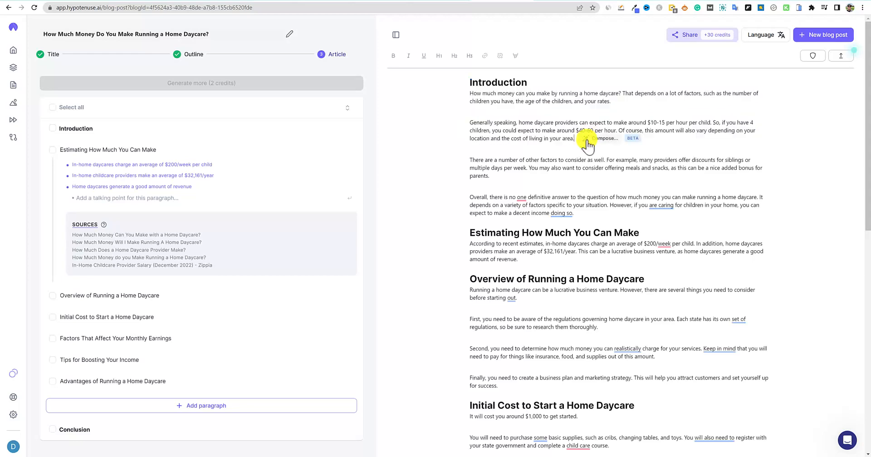
Add the line "Legal things you need to do before starting your home daycare" between the Advantages section and the Conclusion.
{"action": "scroll", "coordinate": [592, 217], "scroll_direction": "down", "scroll_amount": 12}
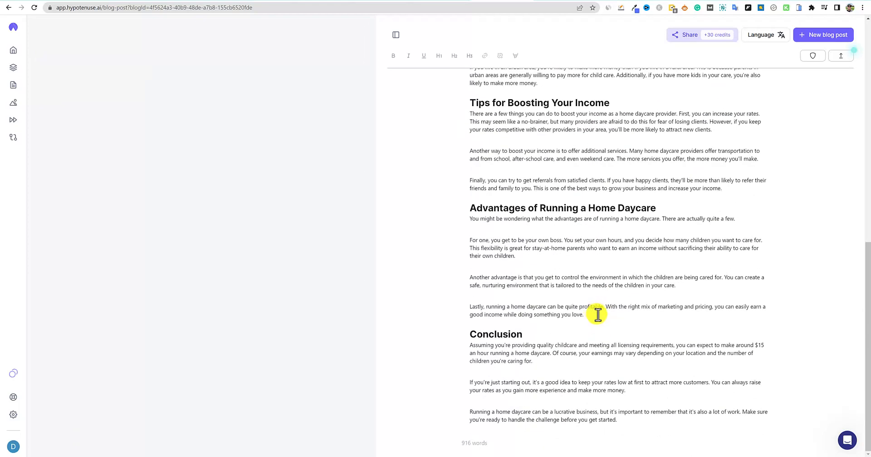
{"action": "left_click", "coordinate": [597, 314]}
{"action": "key", "text": "Return"}
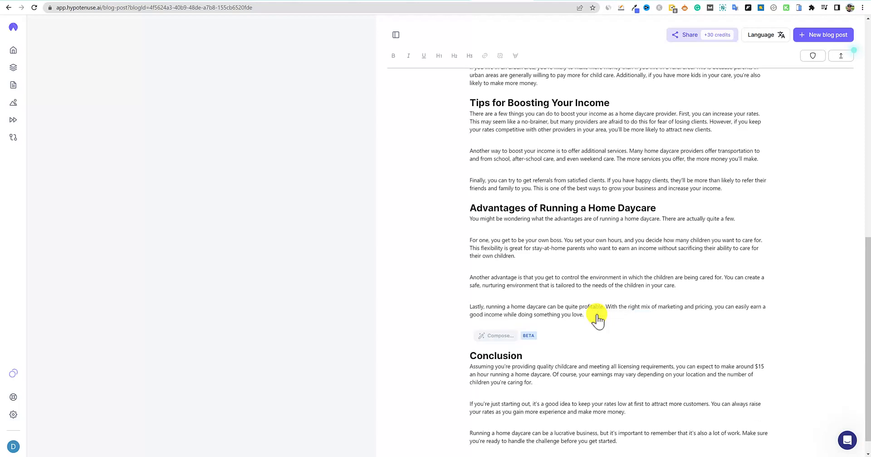
{"action": "type", "text": "Legal"}
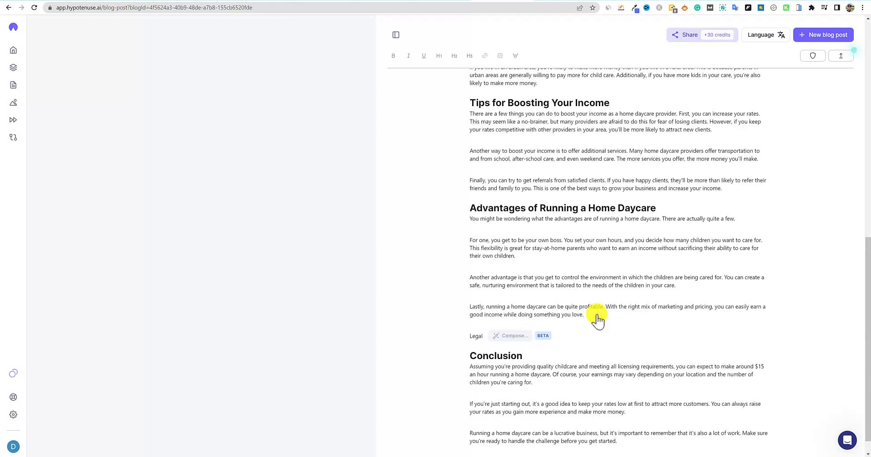
{"action": "type", "text": " thin"}
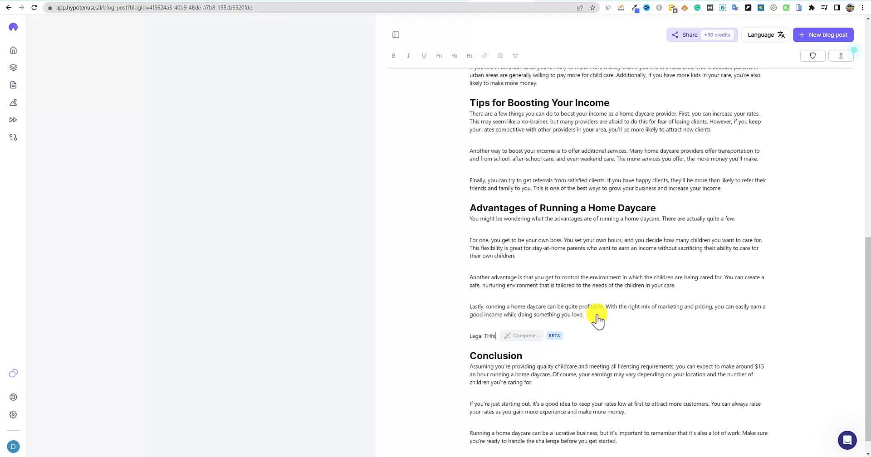
{"action": "type", "text": "gs you need to do b"}
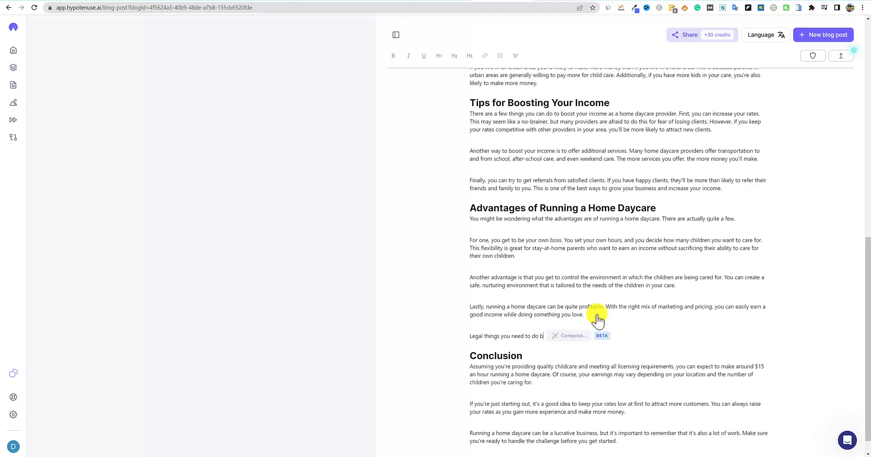
{"action": "type", "text": "efore starting "}
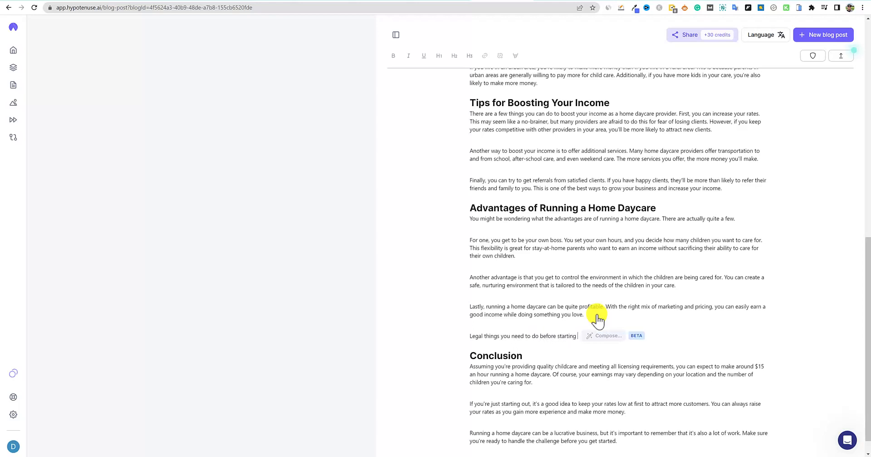
{"action": "type", "text": "your home d"}
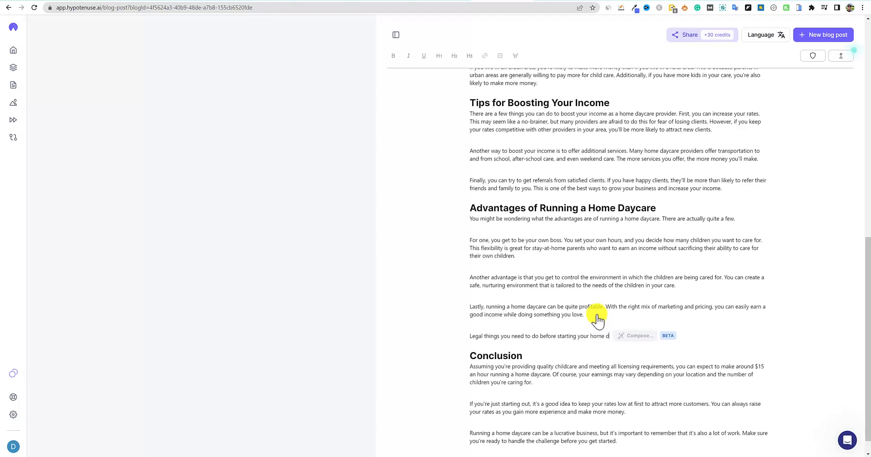
{"action": "type", "text": "aycare"}
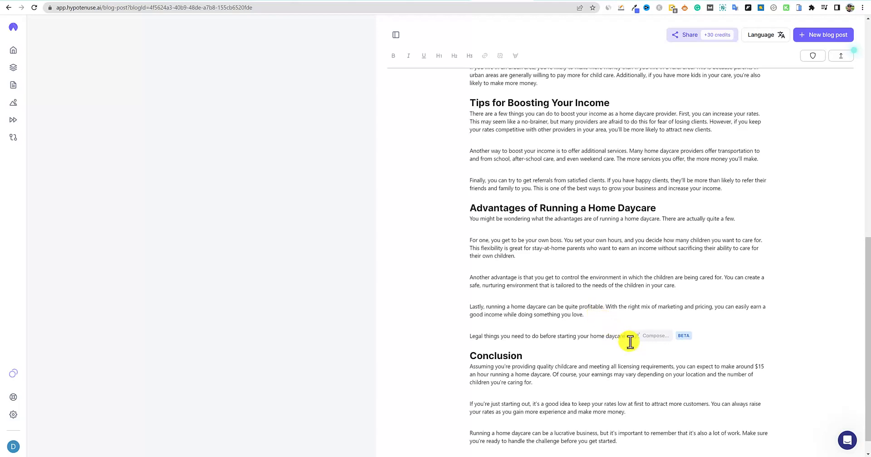
Generate text with Compose beneath the new legal line and insert it into the article.
{"action": "key", "text": "Return"}
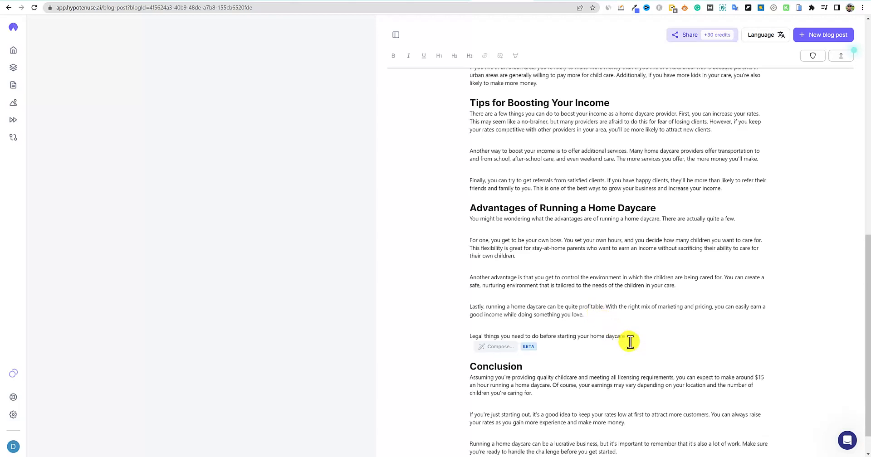
{"action": "left_click", "coordinate": [498, 347]}
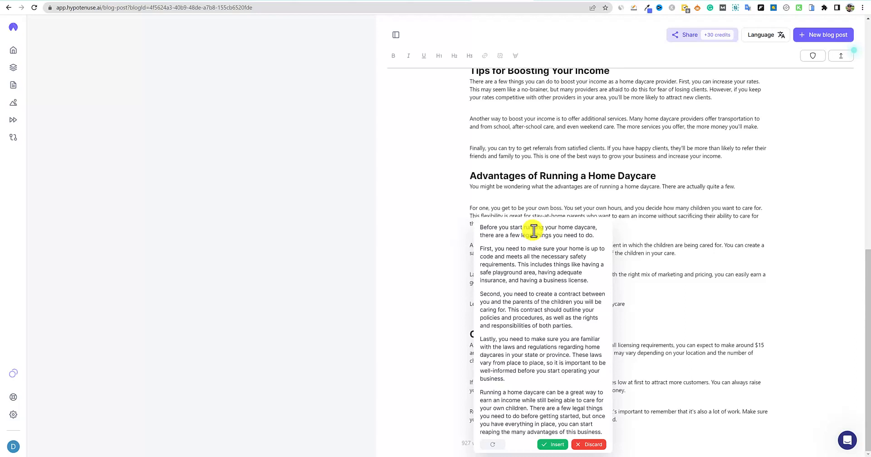
{"action": "left_click", "coordinate": [556, 444]}
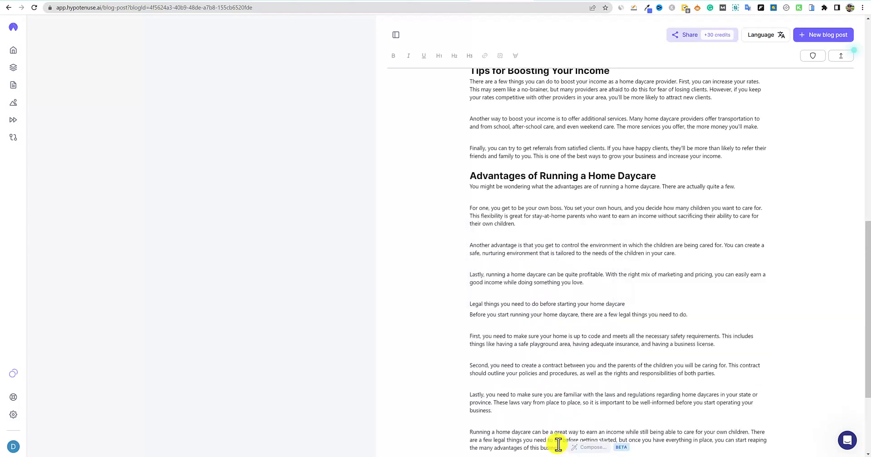
{"action": "scroll", "coordinate": [557, 444], "scroll_direction": "down", "scroll_amount": 2}
{"action": "scroll", "coordinate": [557, 444], "scroll_direction": "up", "scroll_amount": 3}
{"action": "scroll", "coordinate": [557, 444], "scroll_direction": "down", "scroll_amount": 4}
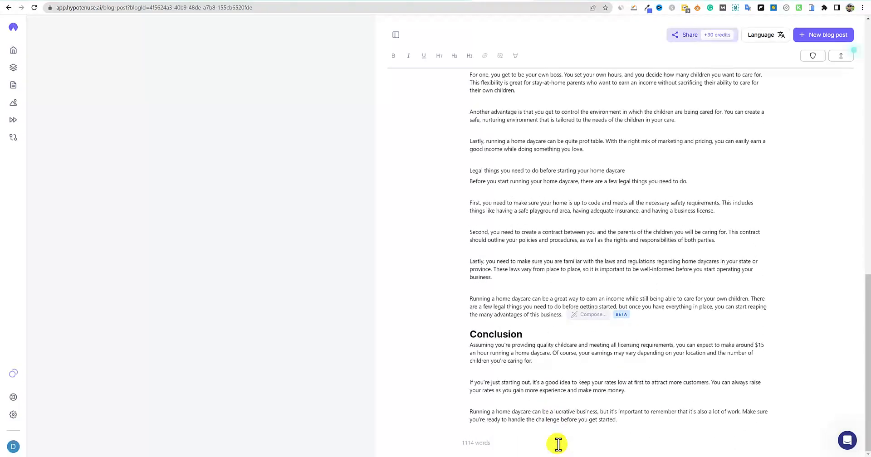
{"action": "scroll", "coordinate": [559, 373], "scroll_direction": "up", "scroll_amount": 3}
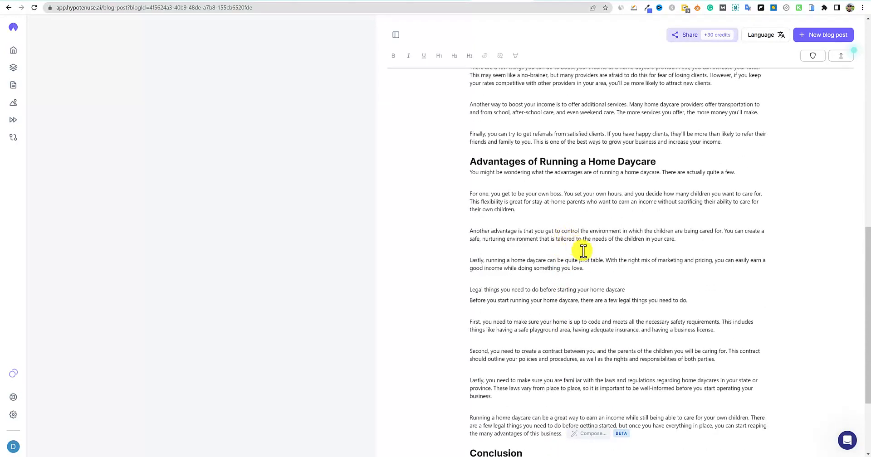
Format the line "Legal things you need to do before starting your home daycare" as Heading 2.
{"action": "left_click", "coordinate": [626, 290]}
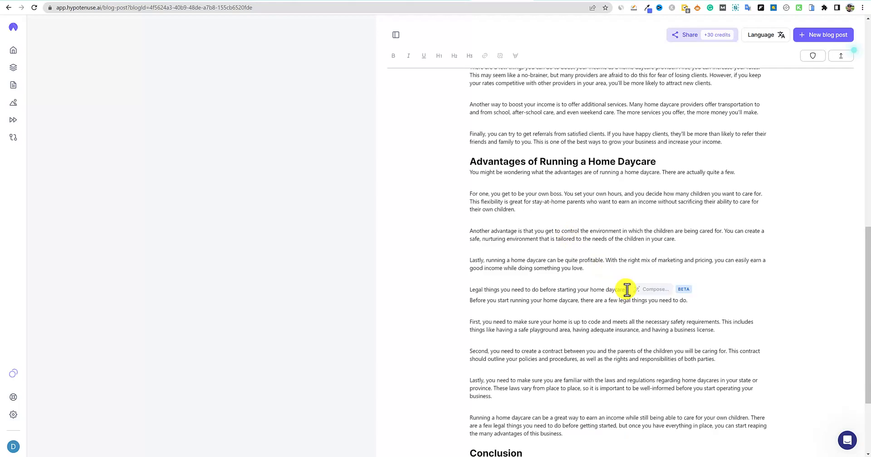
{"action": "left_click", "coordinate": [454, 55]}
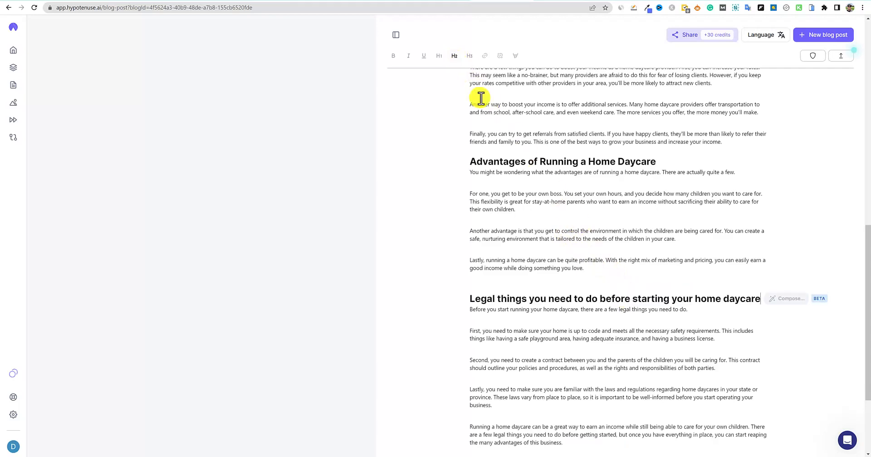
{"action": "scroll", "coordinate": [581, 344], "scroll_direction": "up", "scroll_amount": 6}
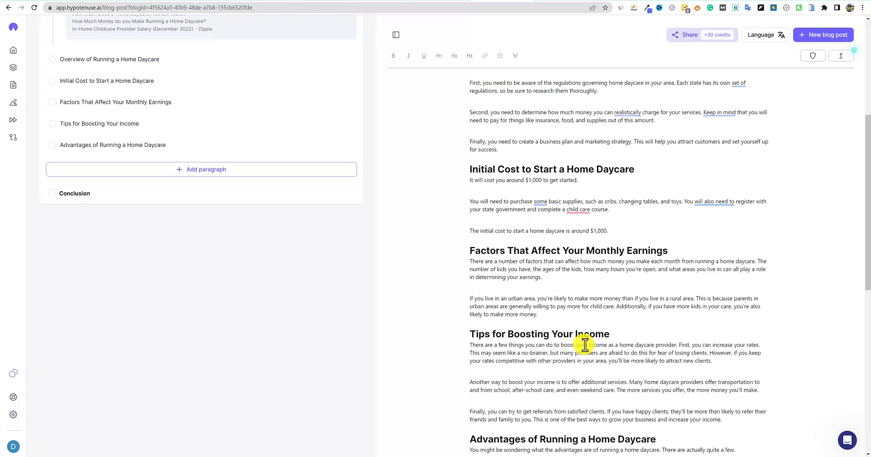
{"action": "scroll", "coordinate": [585, 345], "scroll_direction": "up", "scroll_amount": 5}
{"action": "scroll", "coordinate": [585, 344], "scroll_direction": "down", "scroll_amount": 15}
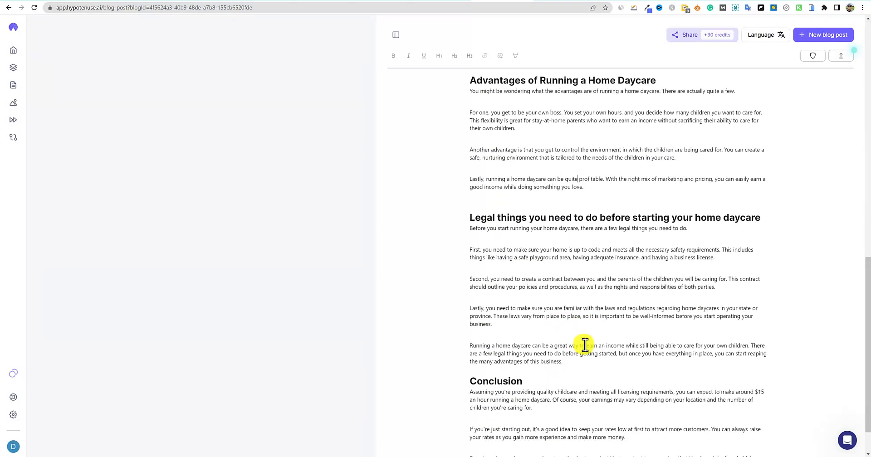
{"action": "scroll", "coordinate": [585, 345], "scroll_direction": "up", "scroll_amount": 15}
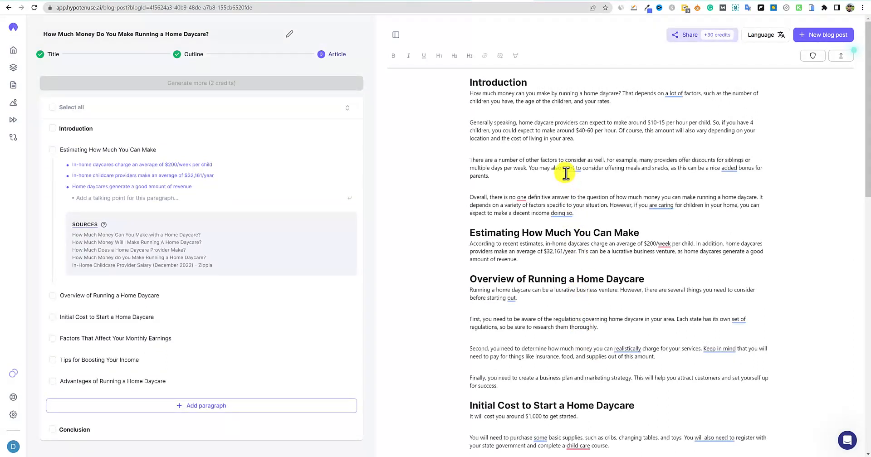
Accept the writing suggestions giving "You may also consider offering" and "if you care for children in your home" in the introduction.
{"action": "left_click", "coordinate": [570, 168]}
{"action": "left_click", "coordinate": [573, 191]}
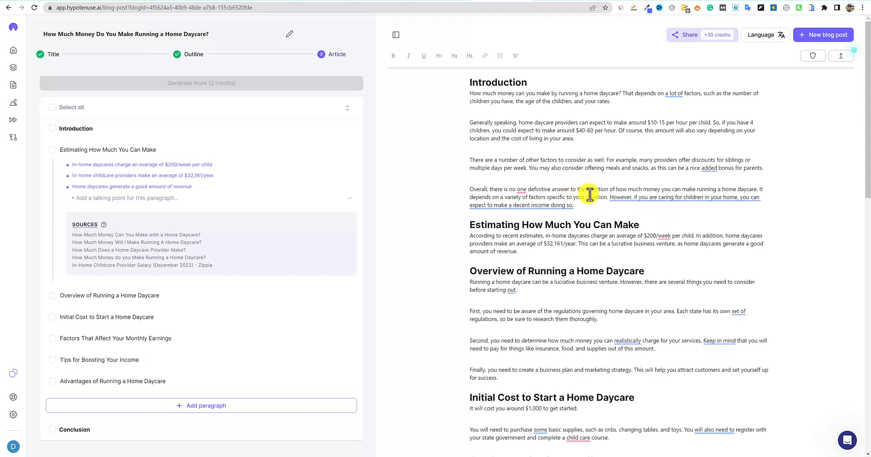
{"action": "left_click", "coordinate": [643, 200]}
{"action": "left_click", "coordinate": [651, 230]}
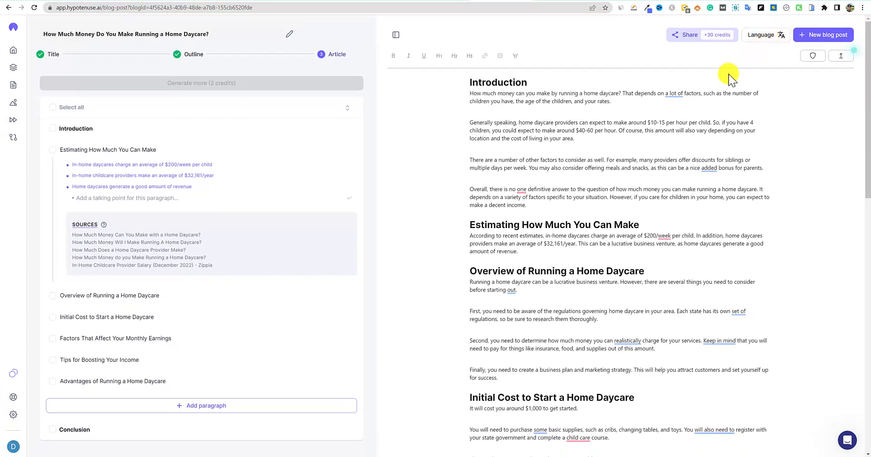
Start a new blank blog post.
{"action": "scroll", "coordinate": [728, 74], "scroll_direction": "down", "scroll_amount": 1}
{"action": "scroll", "coordinate": [728, 75], "scroll_direction": "up", "scroll_amount": 1}
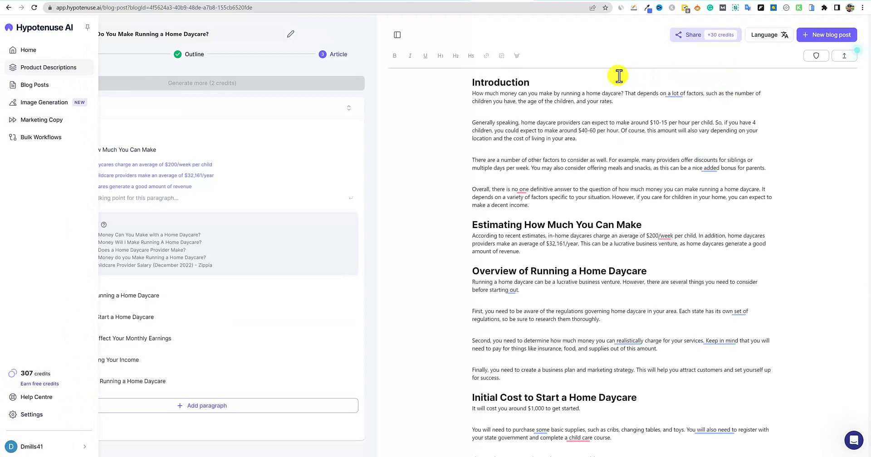
{"action": "left_click", "coordinate": [35, 84]}
{"action": "left_click", "coordinate": [675, 71]}
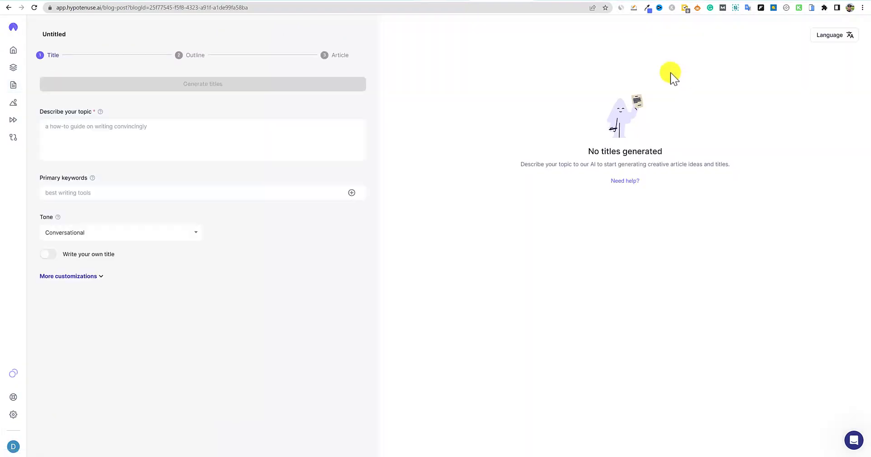
Switch to the Semrush keyword list and copy the keyword "how much money do you save with a tesla".
{"action": "left_click", "coordinate": [451, 2]}
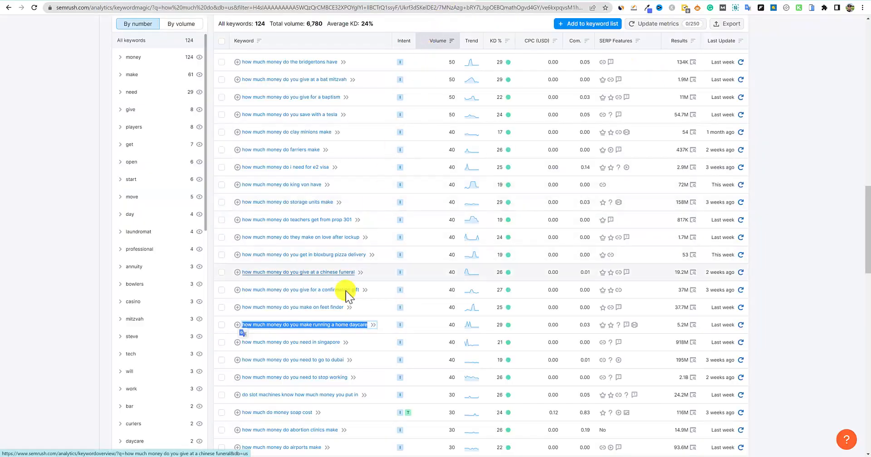
{"action": "scroll", "coordinate": [327, 318], "scroll_direction": "up", "scroll_amount": 1}
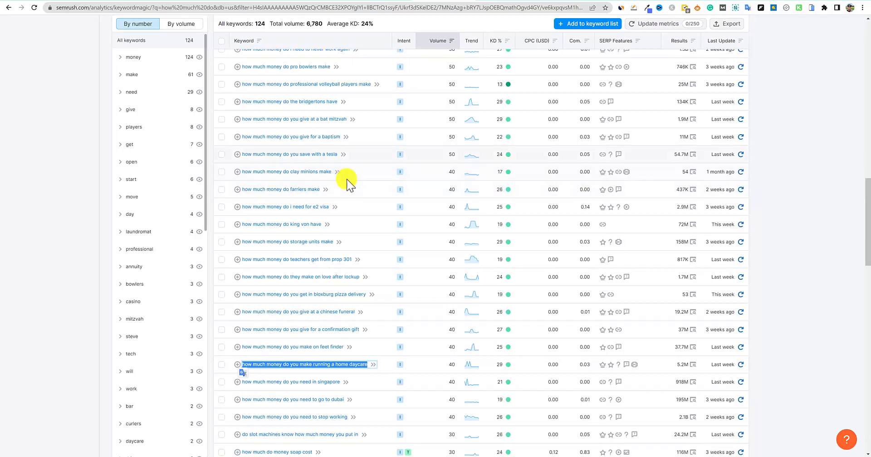
{"action": "left_click", "coordinate": [338, 155]}
{"action": "left_click_drag", "start_coordinate": [338, 156], "coordinate": [243, 154]}
{"action": "key", "text": "ctrl+c"}
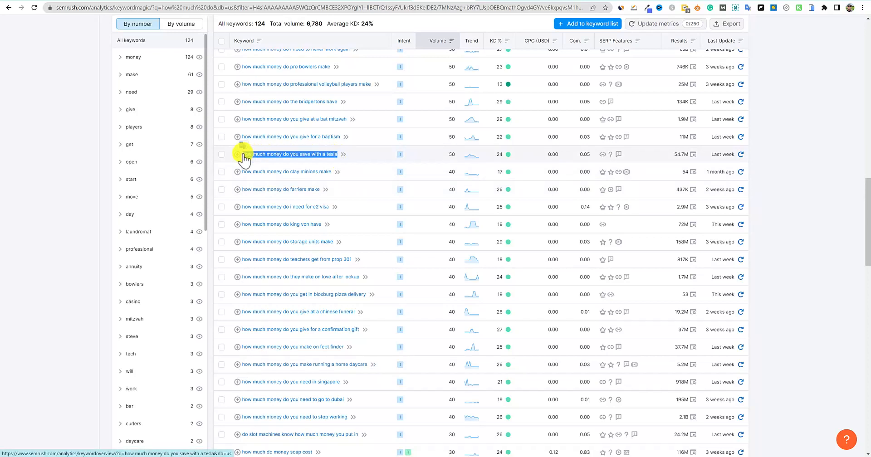
Back in Hypotenuse AI, enter "how much money do you save with a tesla" as the topic and as a primary keyword.
{"action": "left_click", "coordinate": [511, 2]}
{"action": "left_click", "coordinate": [117, 133]}
{"action": "key", "text": "ctrl+v"}
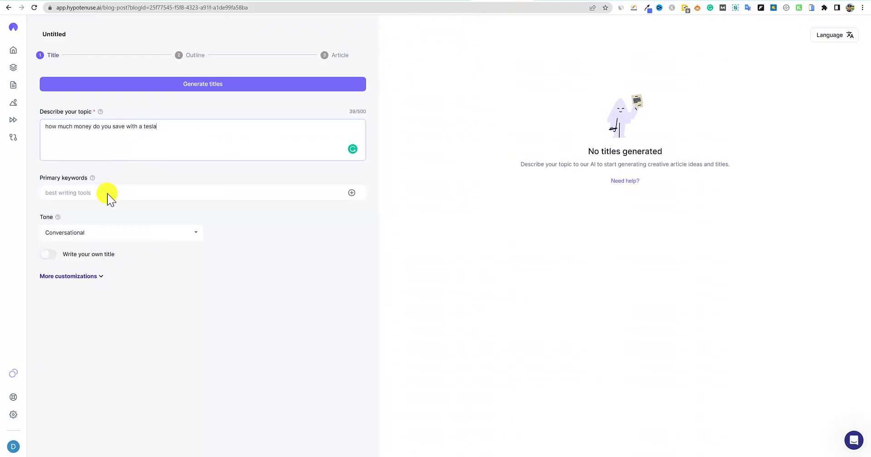
{"action": "left_click", "coordinate": [107, 197]}
{"action": "key", "text": "ctrl+v"}
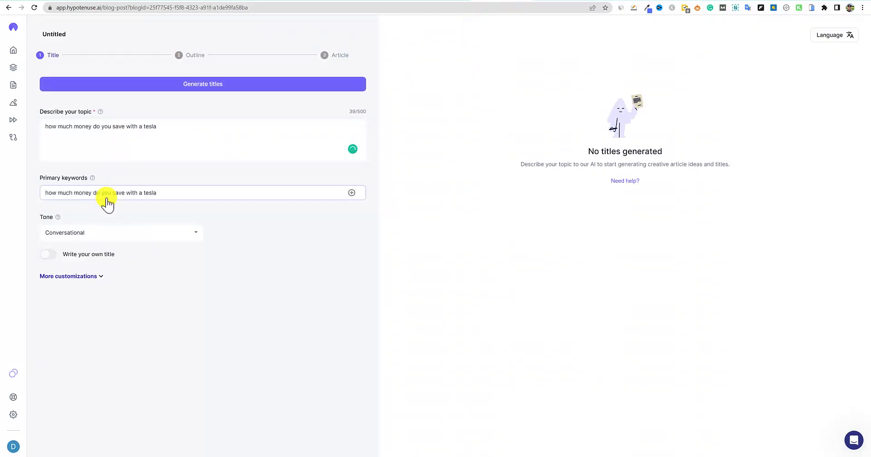
{"action": "key", "text": "Return"}
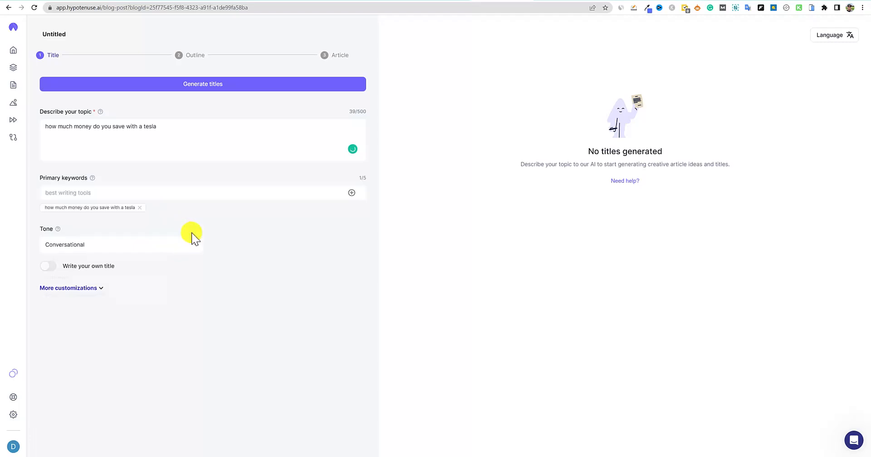
Keep the Conversational tone, enable writing a custom title, and enter "how much money do you save with a tesla" as the title.
{"action": "left_click", "coordinate": [189, 240]}
{"action": "left_click", "coordinate": [77, 277]}
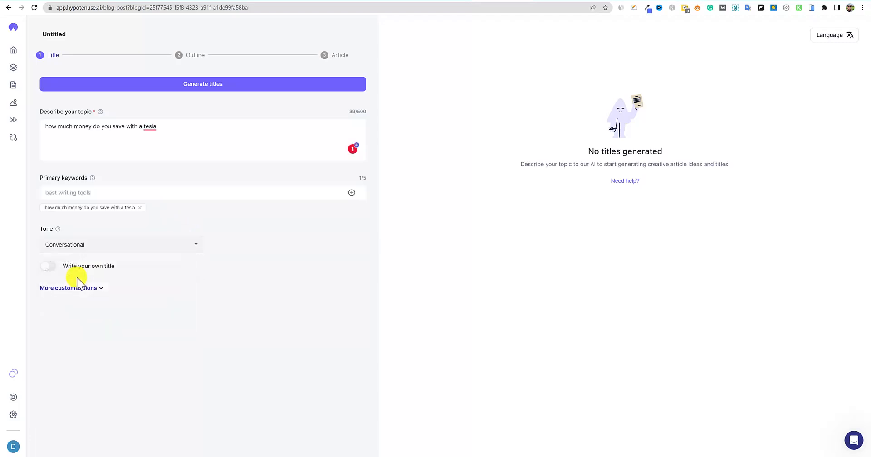
{"action": "left_click", "coordinate": [49, 266]}
{"action": "left_click", "coordinate": [50, 267]}
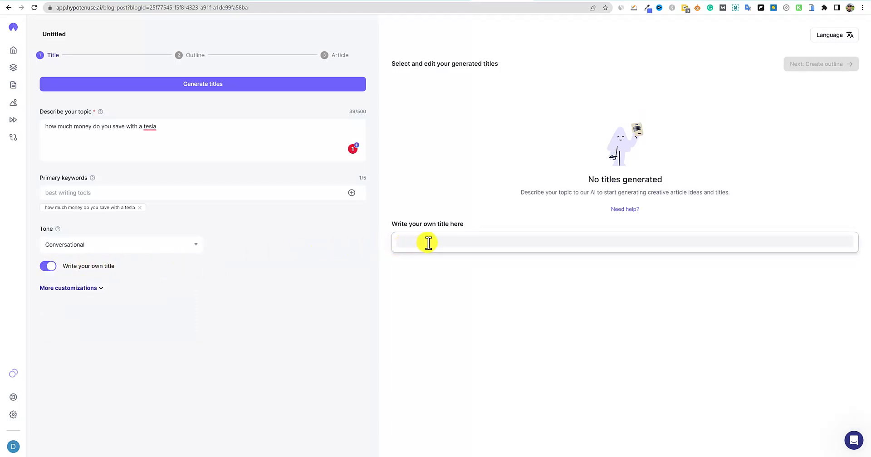
{"action": "left_click", "coordinate": [428, 243]}
{"action": "key", "text": "ctrl+v"}
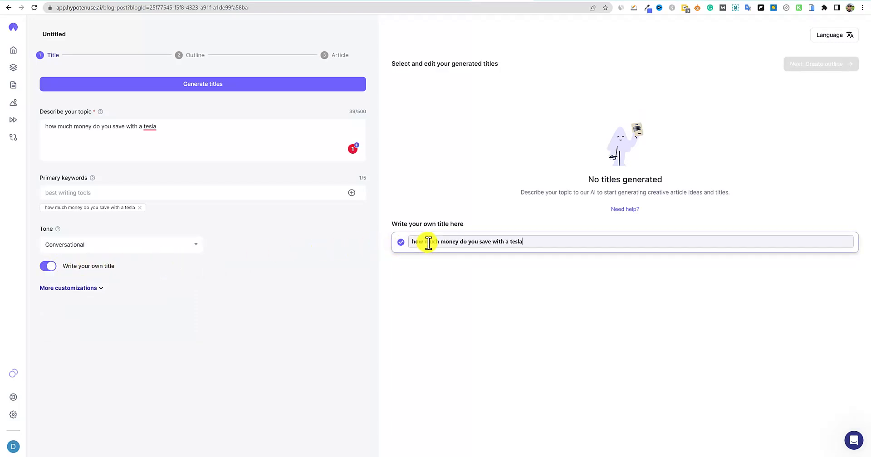
Edit the custom title to read "How Much Money Do You Save With a Tesla (Top Tips)".
{"action": "key", "text": "Delete"}
{"action": "type", "text": "M"}
{"action": "key", "text": "ctrl+Right"}
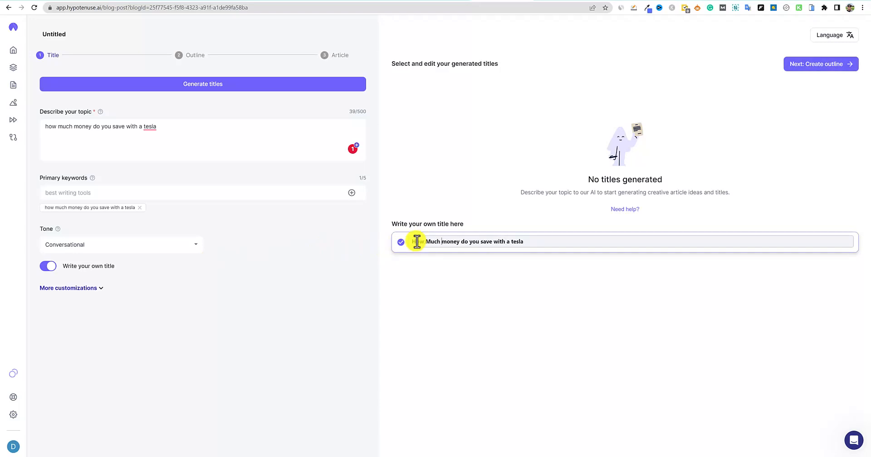
{"action": "key", "text": "BackSpace"}
{"action": "type", "text": "M"}
{"action": "key", "text": "ctrl+Right"}
{"action": "key", "text": "Delete"}
{"action": "type", "text": "D"}
{"action": "key", "text": "Delete"}
{"action": "type", "text": "Y"}
{"action": "key", "text": "Delete"}
{"action": "type", "text": "S"}
{"action": "key", "text": "Delete"}
{"action": "type", "text": "W"}
{"action": "key", "text": "ctrl+Right"}
{"action": "key", "text": "ctrl+Right"}
{"action": "key", "text": "Delete"}
{"action": "type", "text": "Tesla"}
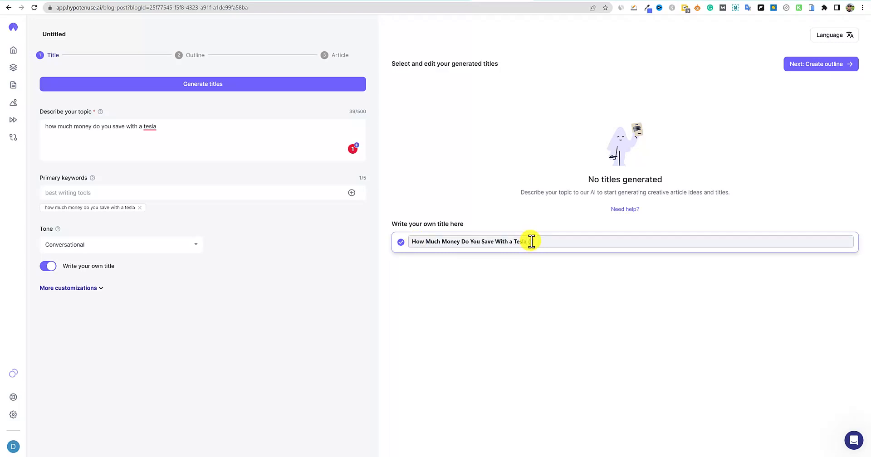
{"action": "type", "text": " Top Tips"}
Create the outline and move "Compare the Savings on Fuel and Maintenance Costs" above "Overview of the Benefits of Owning a Tesla".
{"action": "left_click", "coordinate": [808, 66]}
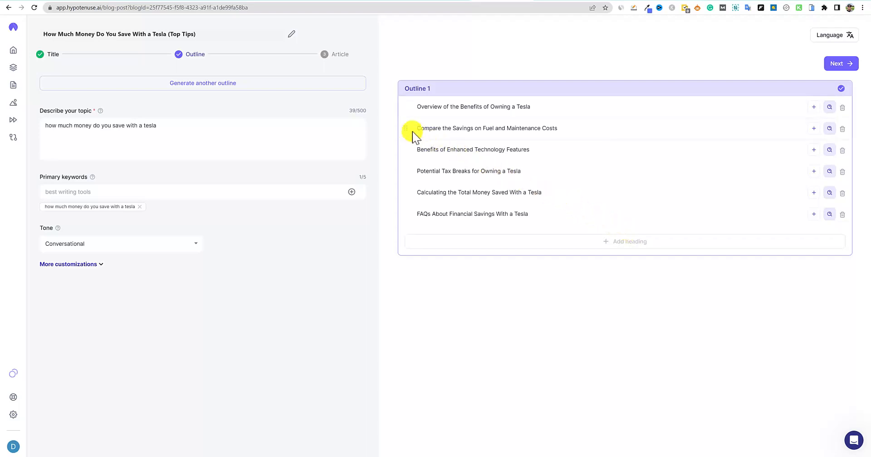
{"action": "left_click_drag", "start_coordinate": [412, 132], "coordinate": [409, 106]}
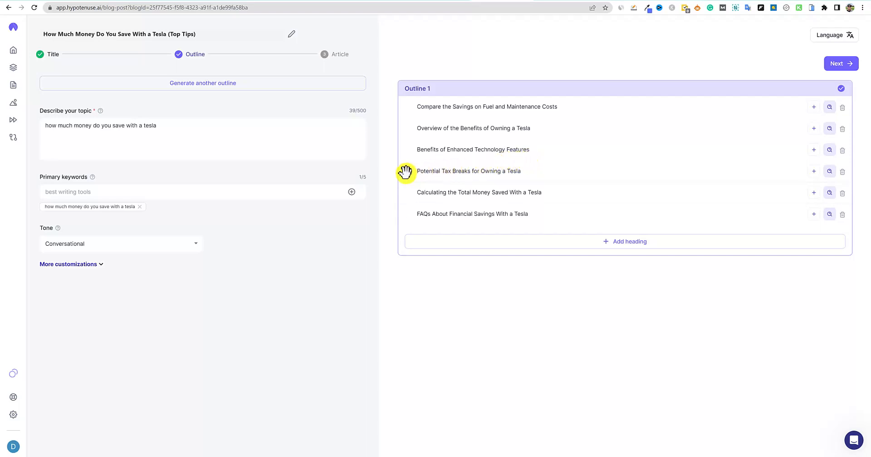
Move "Calculating the Total Money Saved With a Tesla" first and "Potential Tax Breaks for Owning a Tesla" third in the outline, and generate the full article.
{"action": "left_click_drag", "start_coordinate": [405, 171], "coordinate": [407, 121]}
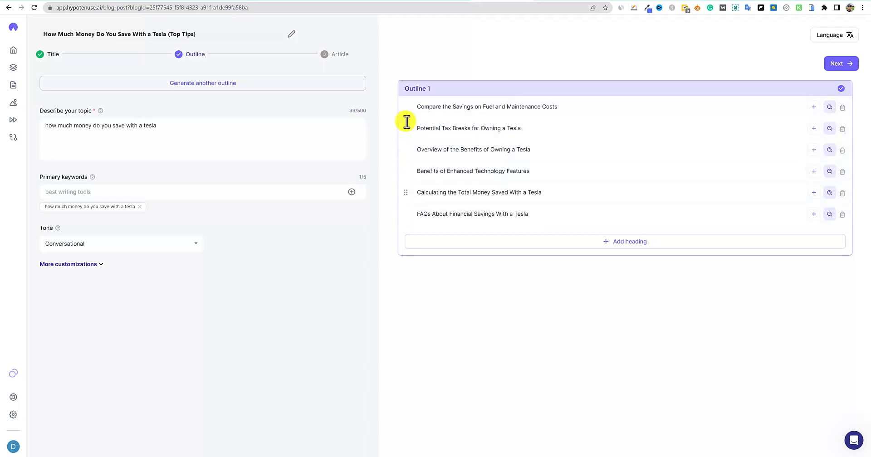
{"action": "left_click_drag", "start_coordinate": [405, 192], "coordinate": [407, 107]}
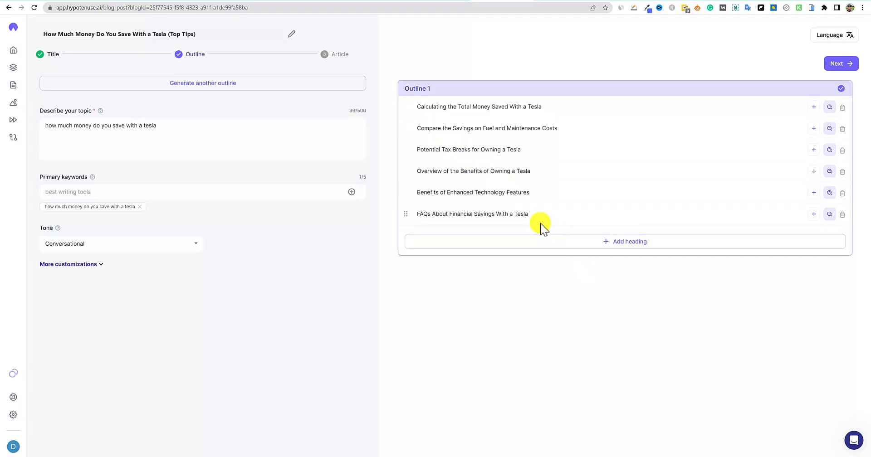
{"action": "left_click", "coordinate": [841, 64]}
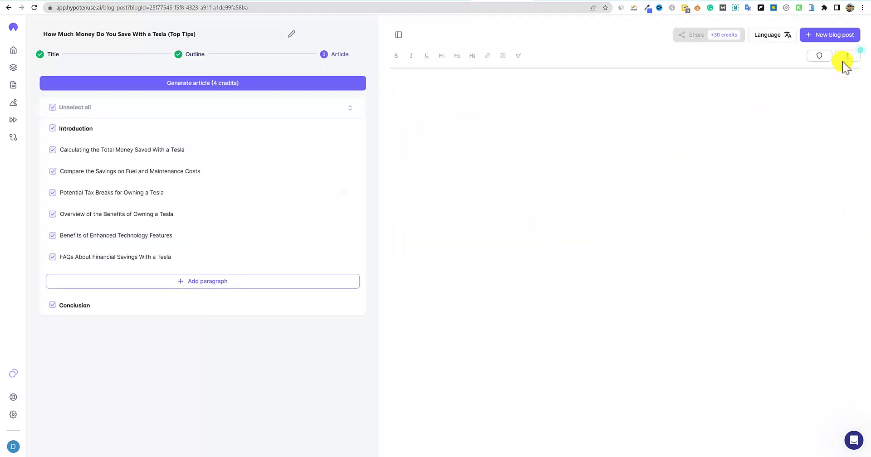
{"action": "left_click", "coordinate": [195, 85]}
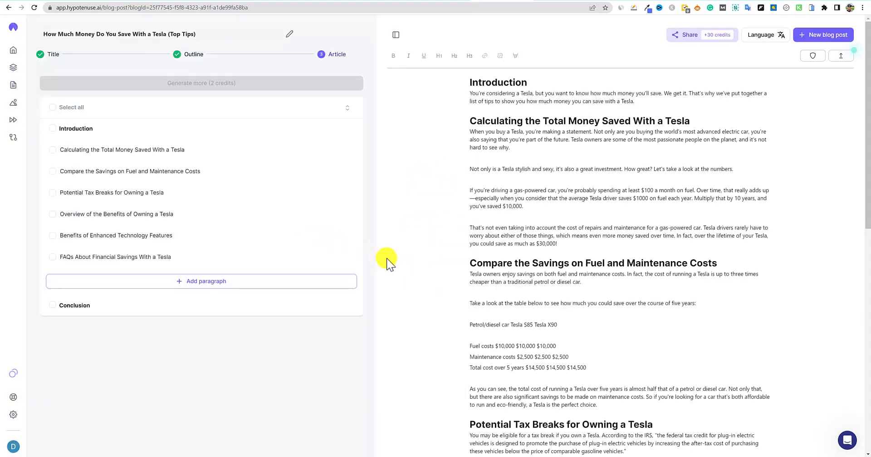
Skim the generated Tesla article and examine the five-year comparison figures under "Compare the Savings on Fuel and Maintenance Costs".
{"action": "scroll", "coordinate": [387, 259], "scroll_direction": "down", "scroll_amount": 10}
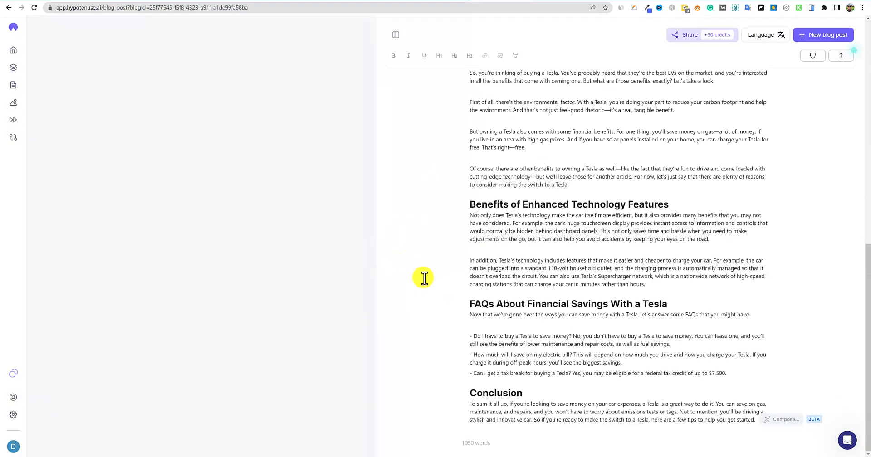
{"action": "scroll", "coordinate": [566, 358], "scroll_direction": "up", "scroll_amount": 10}
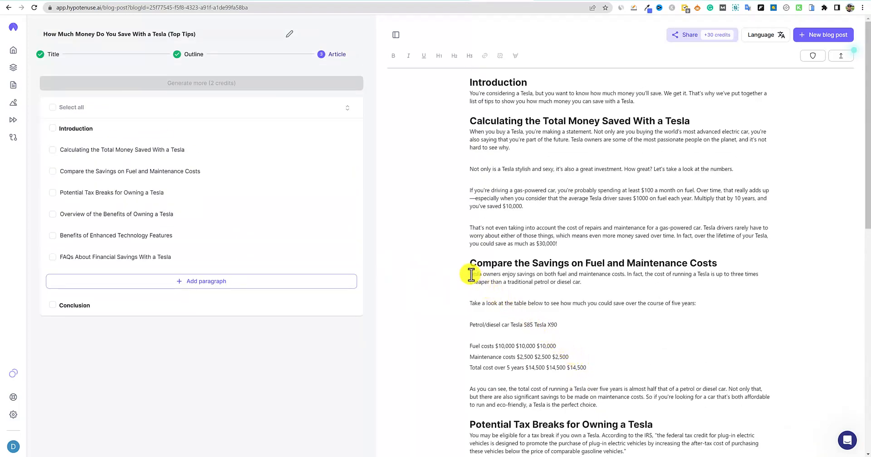
{"action": "left_click_drag", "start_coordinate": [471, 274], "coordinate": [593, 368]}
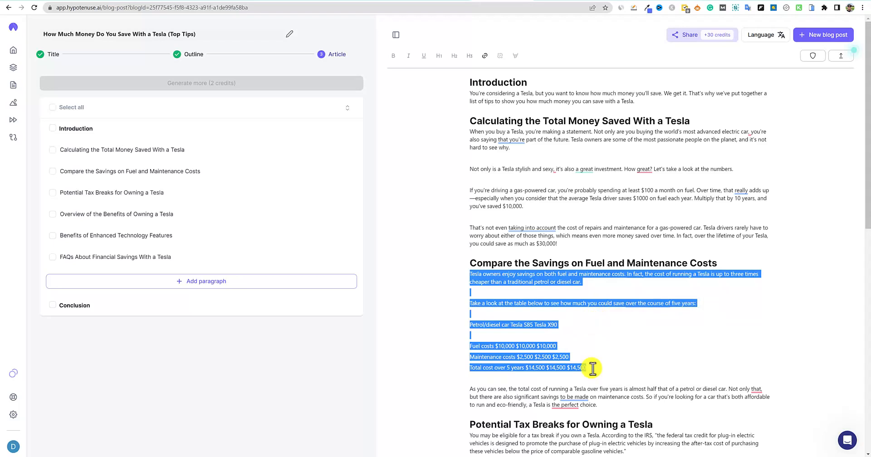
{"action": "left_click", "coordinate": [566, 346]}
{"action": "left_click_drag", "start_coordinate": [471, 346], "coordinate": [590, 369]}
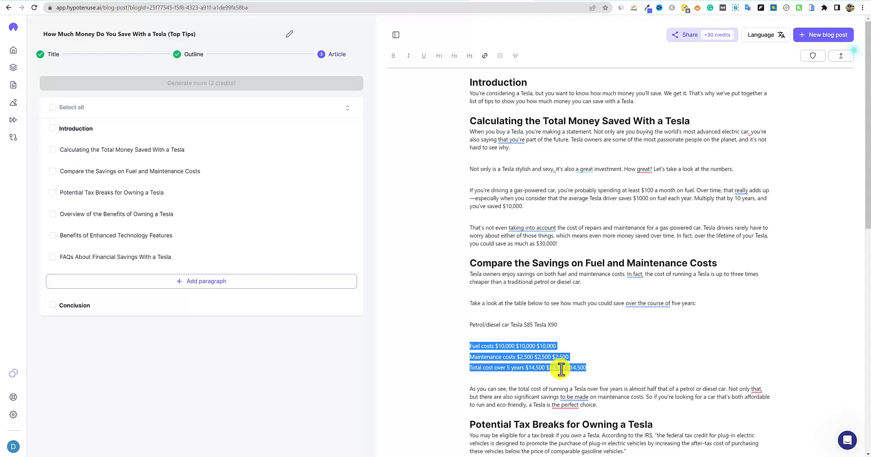
{"action": "left_click", "coordinate": [546, 325]}
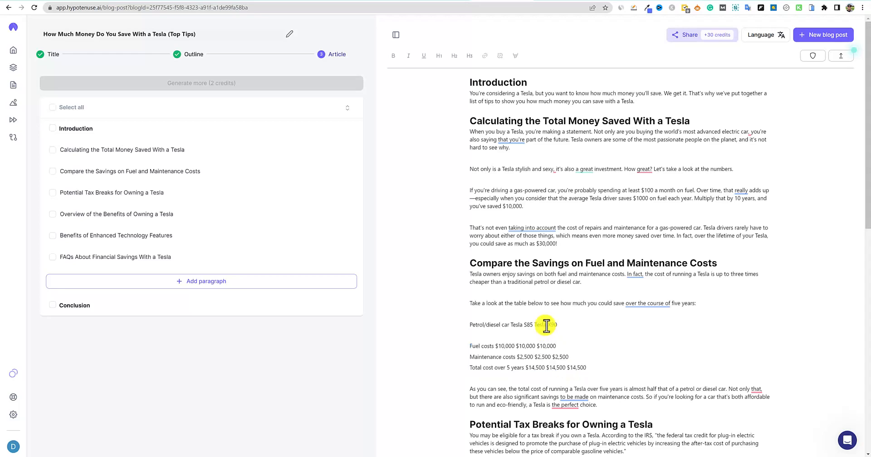
Examine the fuel savings claim under "Calculating the Total Money Saved With a Tesla" and read through the remaining sections.
{"action": "scroll", "coordinate": [567, 318], "scroll_direction": "down", "scroll_amount": 4}
{"action": "scroll", "coordinate": [639, 295], "scroll_direction": "up", "scroll_amount": 3}
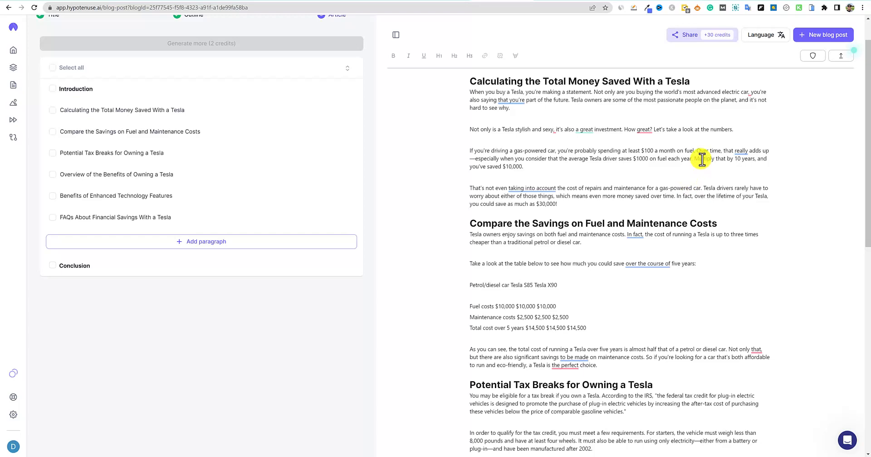
{"action": "left_click_drag", "start_coordinate": [467, 159], "coordinate": [567, 173]}
{"action": "left_click", "coordinate": [583, 197]}
{"action": "scroll", "coordinate": [639, 292], "scroll_direction": "down", "scroll_amount": 10}
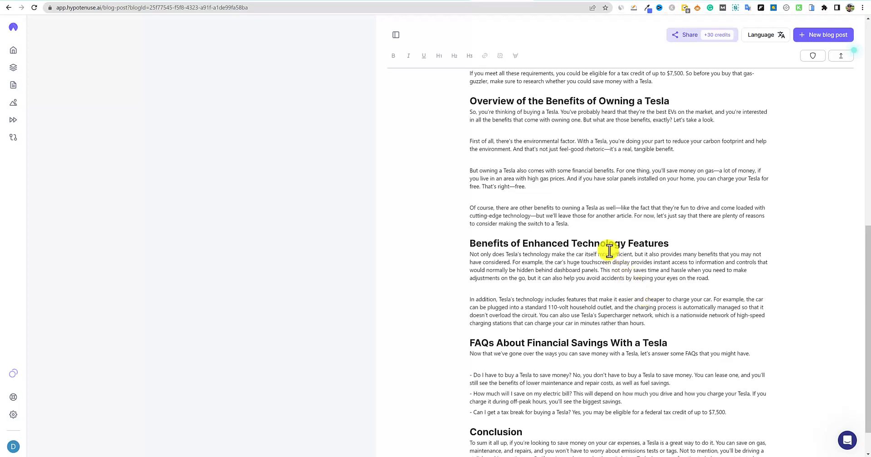
{"action": "scroll", "coordinate": [608, 250], "scroll_direction": "down", "scroll_amount": 1}
{"action": "scroll", "coordinate": [609, 250], "scroll_direction": "up", "scroll_amount": 7}
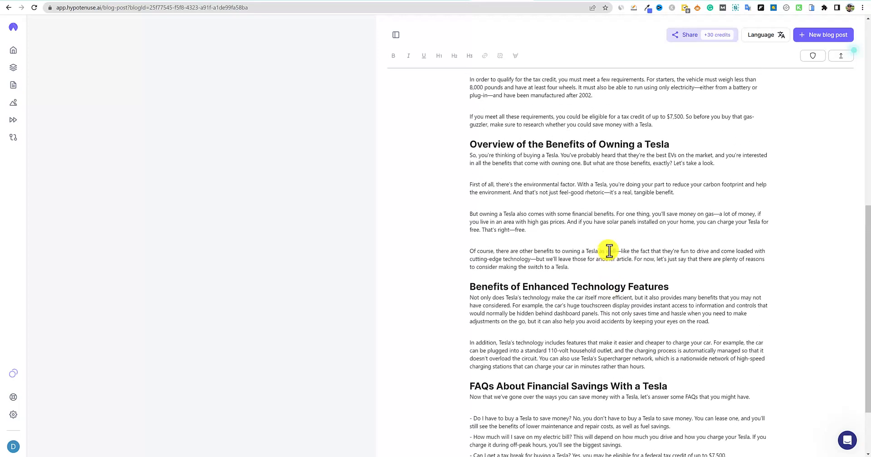
{"action": "scroll", "coordinate": [609, 251], "scroll_direction": "up", "scroll_amount": 5}
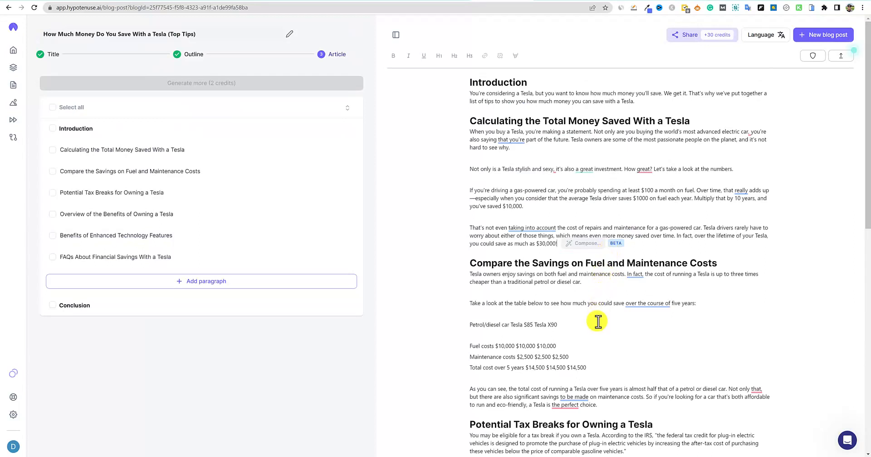
Recheck the fuel, maintenance and total cost figures in the comparison, and review the FAQs and conclusion.
{"action": "left_click", "coordinate": [589, 367]}
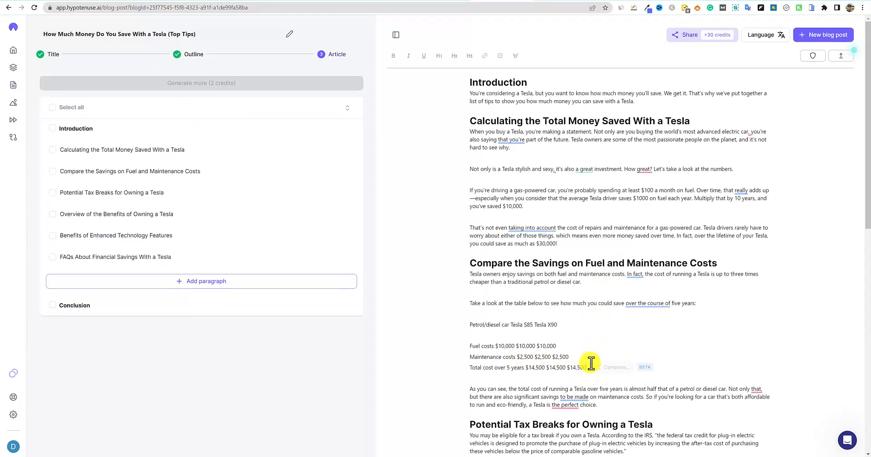
{"action": "double_click", "coordinate": [520, 346]}
{"action": "double_click", "coordinate": [528, 357]}
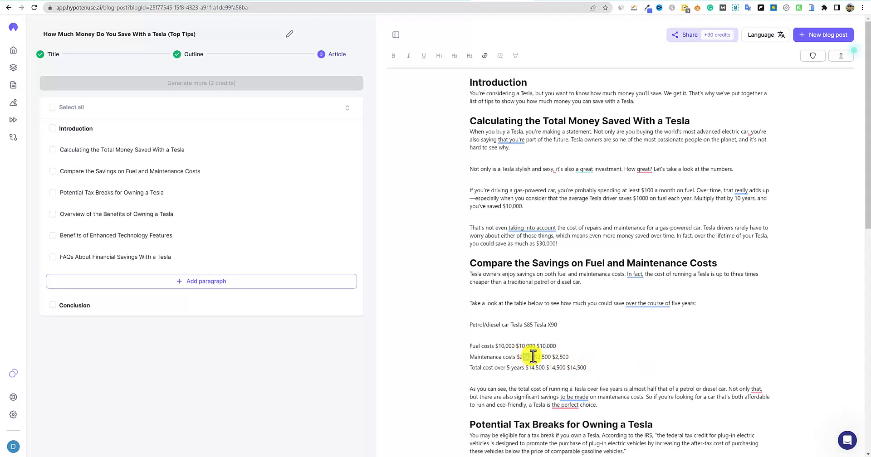
{"action": "left_click_drag", "start_coordinate": [533, 357], "coordinate": [587, 368]}
{"action": "scroll", "coordinate": [610, 350], "scroll_direction": "down", "scroll_amount": 10}
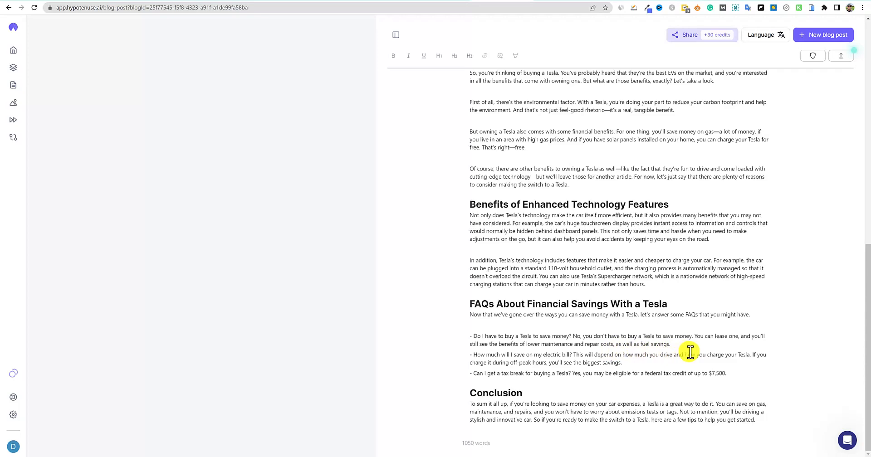
{"action": "scroll", "coordinate": [690, 352], "scroll_direction": "up", "scroll_amount": 10}
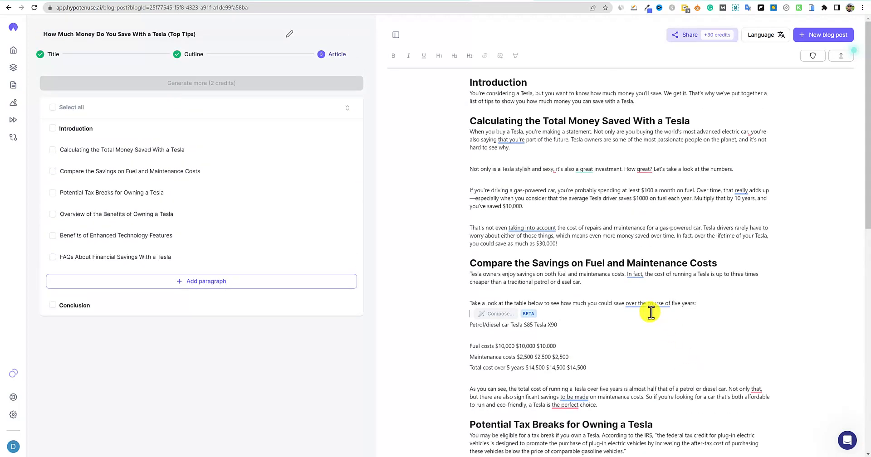